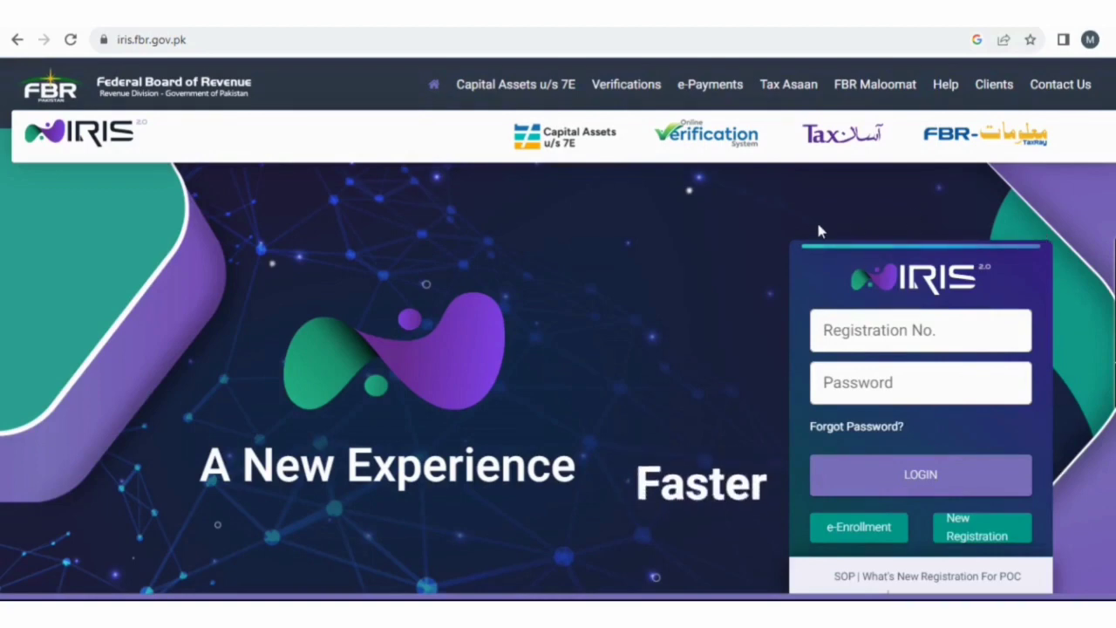
click(156, 40)
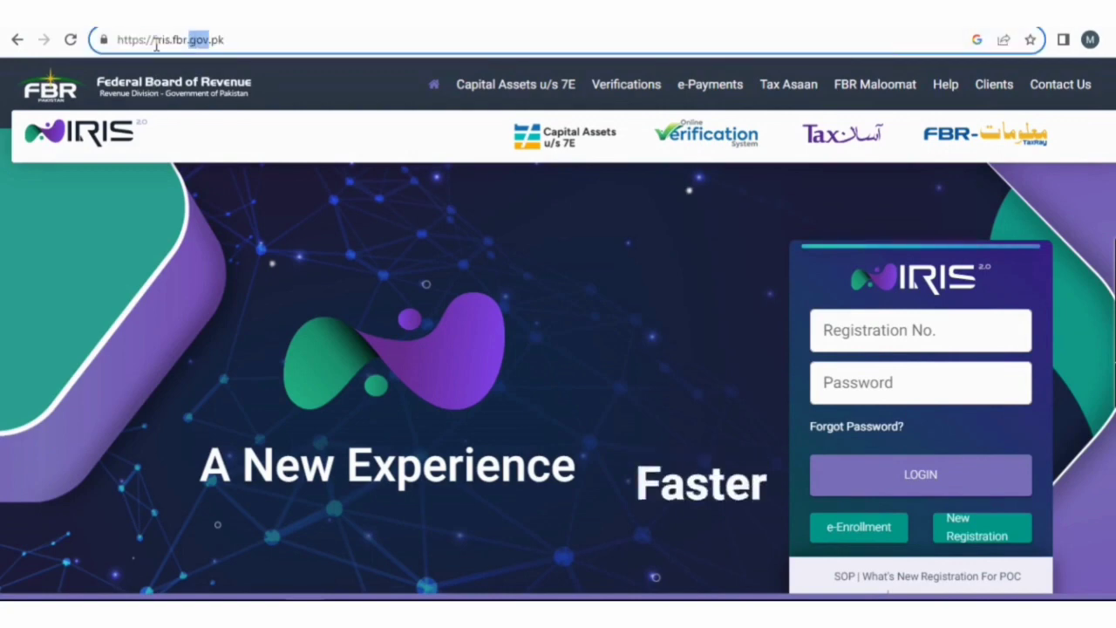
drag(228, 40, 115, 43)
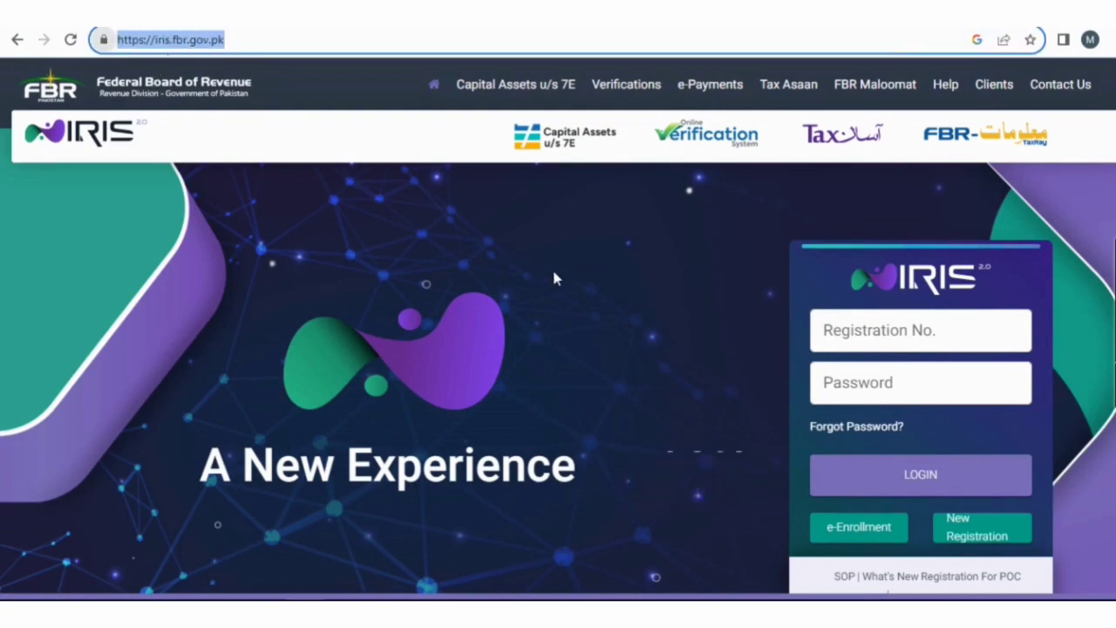
click(600, 291)
Step: Look over the IRIS home page and open the New Registration form from the login box
scroll(589, 341, down, 1)
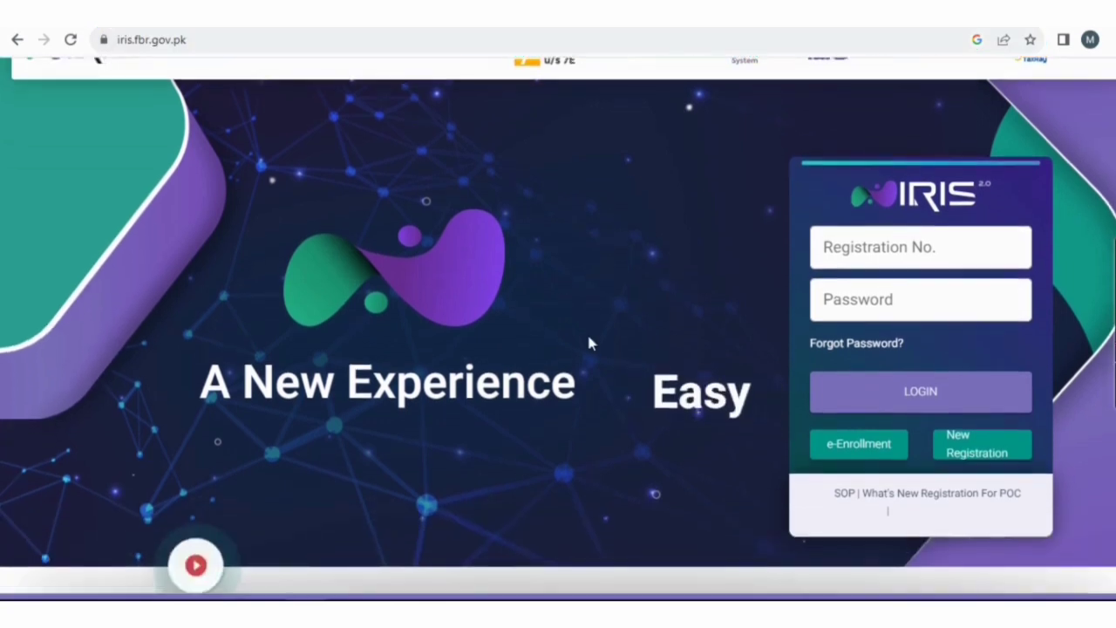
scroll(588, 341, down, 3)
scroll(592, 340, up, 1)
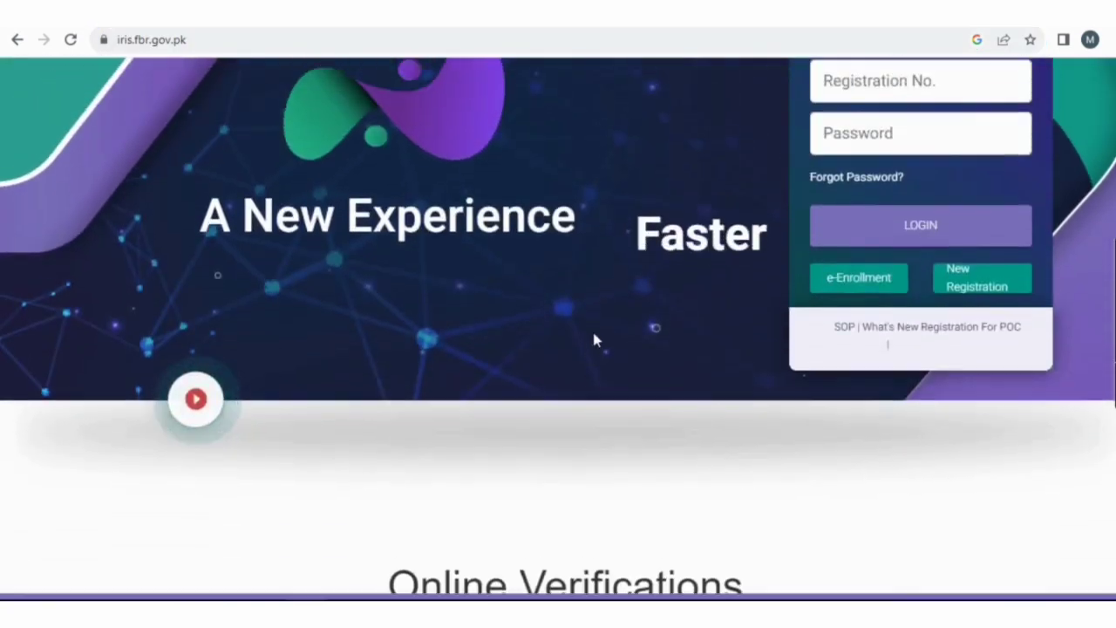
scroll(595, 340, up, 1)
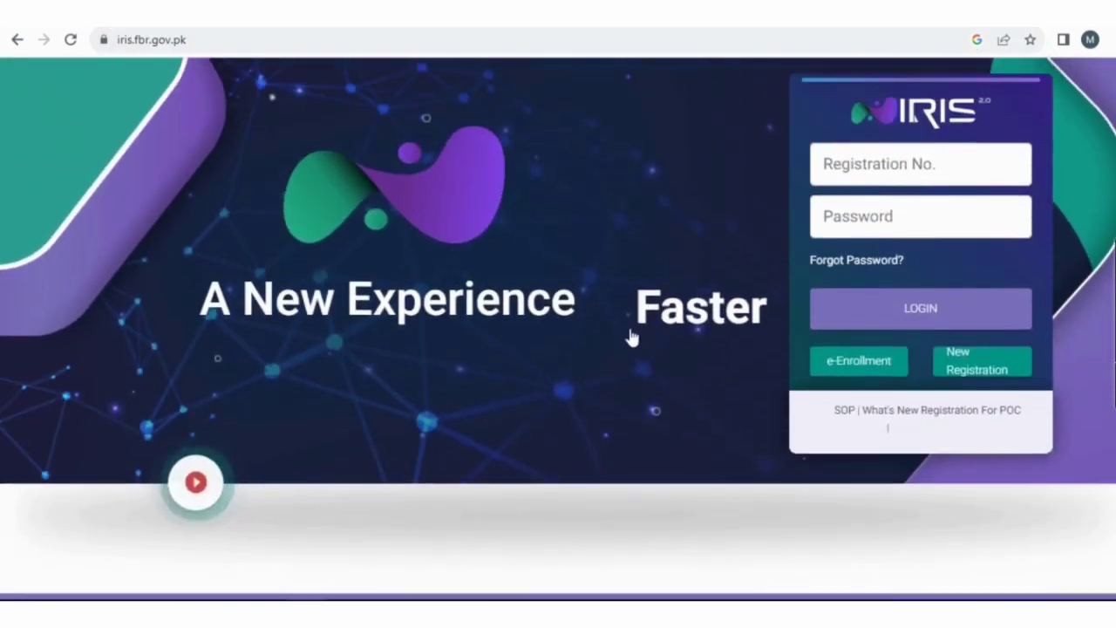
click(966, 368)
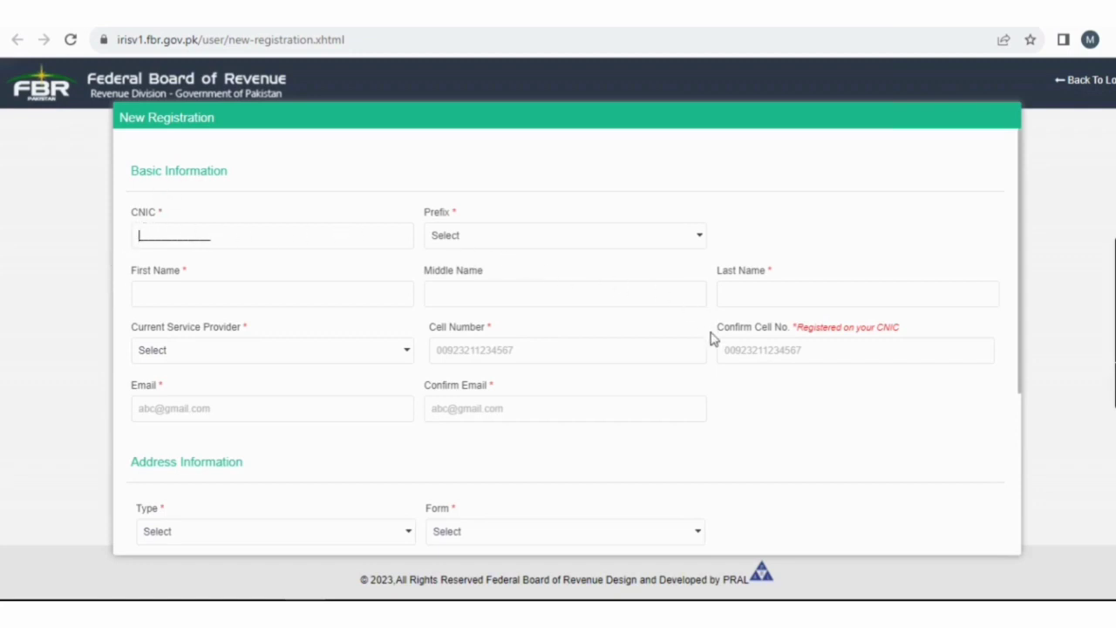
Step: Examine the Basic Information and Address Information fields of the New Registration form
scroll(562, 376, down, 3)
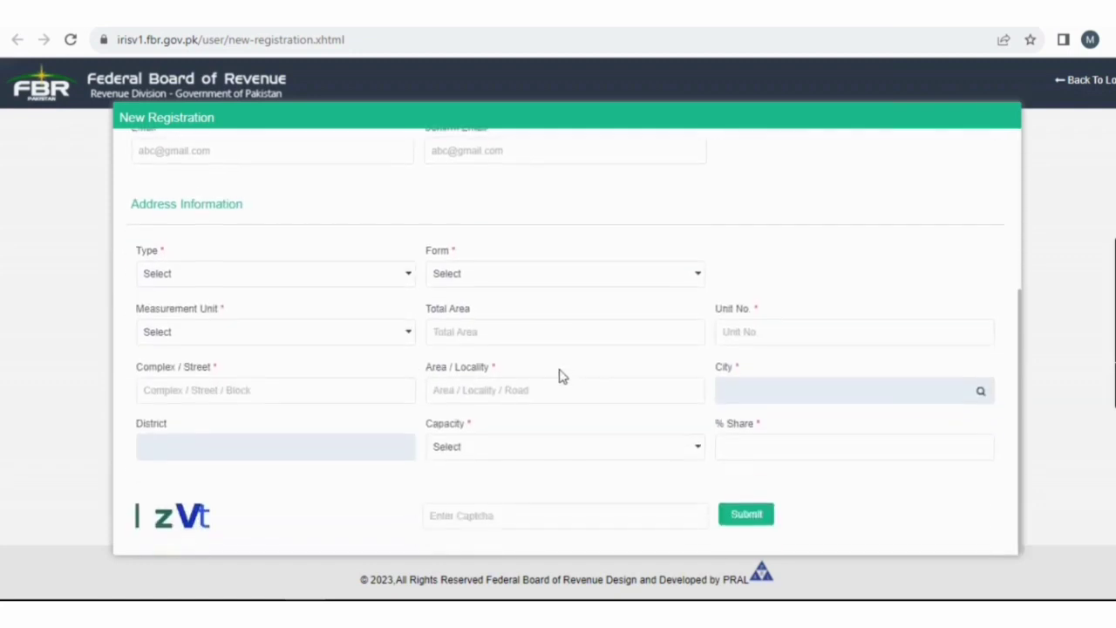
scroll(306, 302, up, 3)
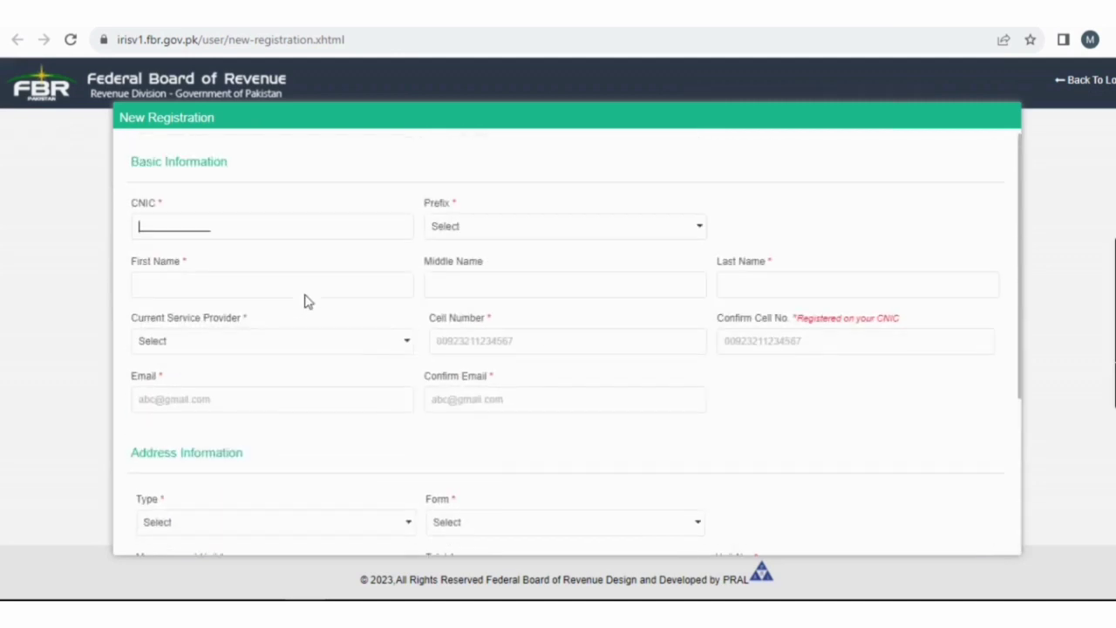
scroll(562, 328, down, 3)
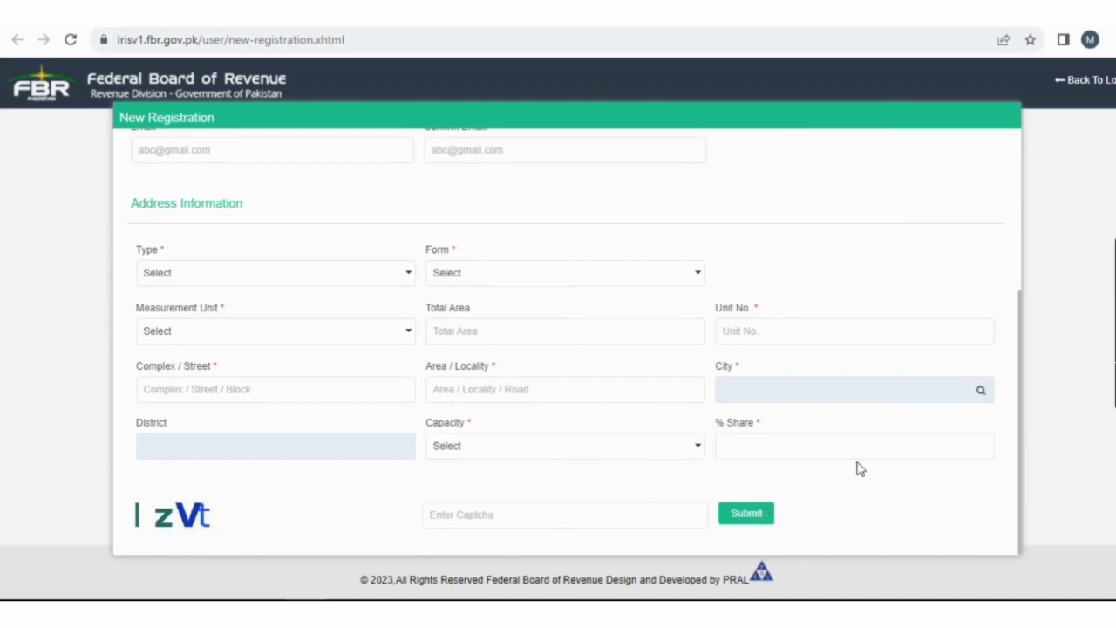
scroll(831, 471, up, 1)
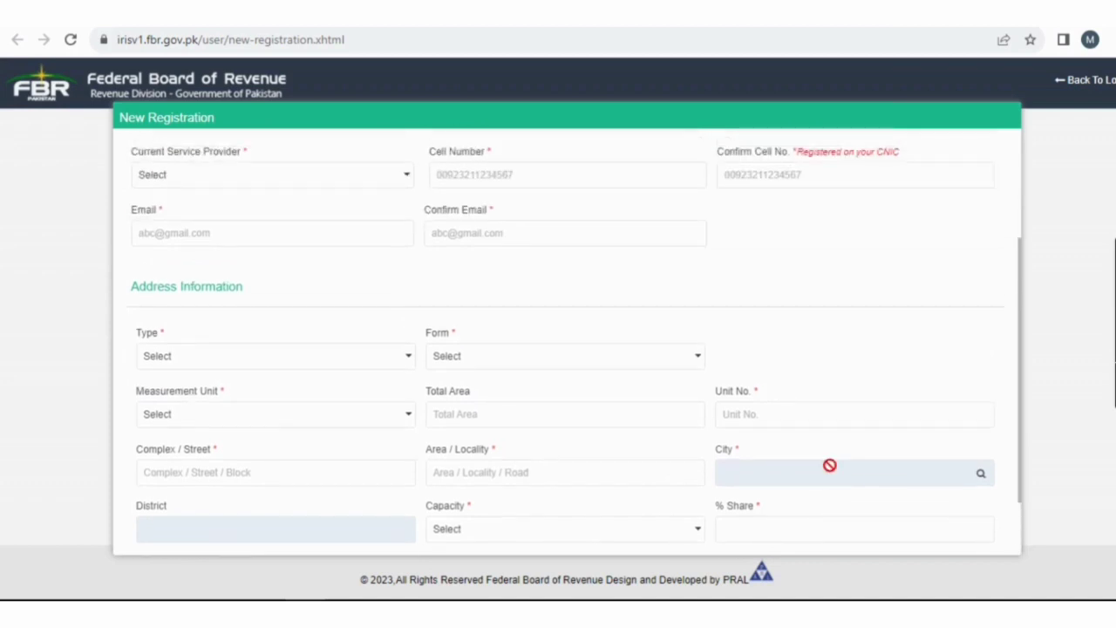
scroll(830, 471, up, 2)
scroll(831, 471, down, 2)
scroll(832, 466, down, 1)
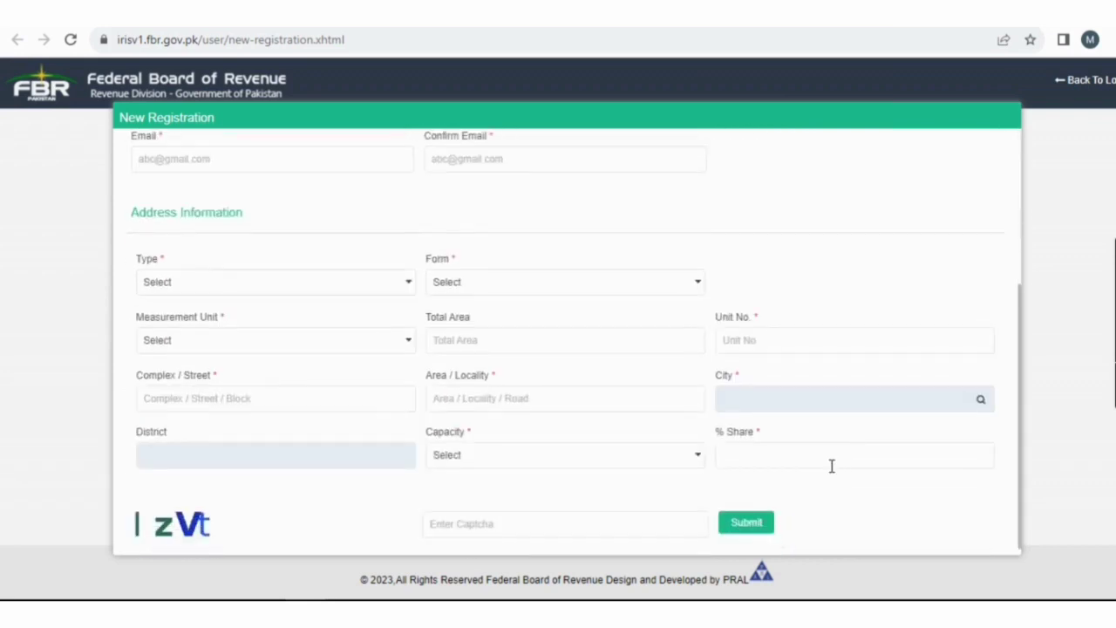
scroll(832, 463, up, 3)
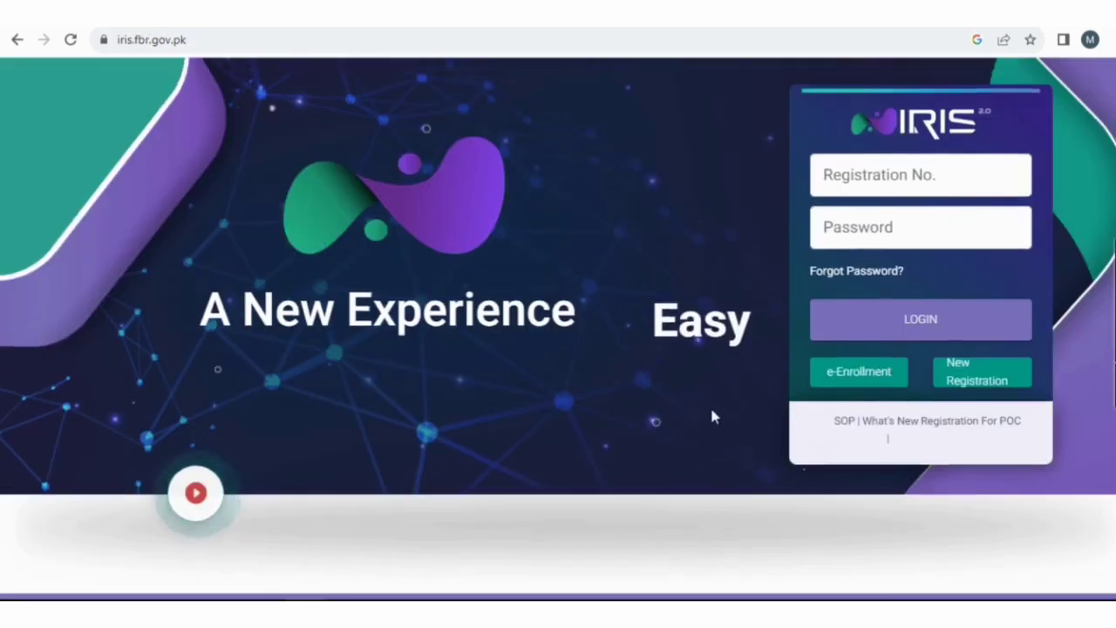
Step: From the IRIS home page, open the E-Enrollment form to view its required fields
scroll(712, 417, up, 2)
scroll(715, 416, down, 1)
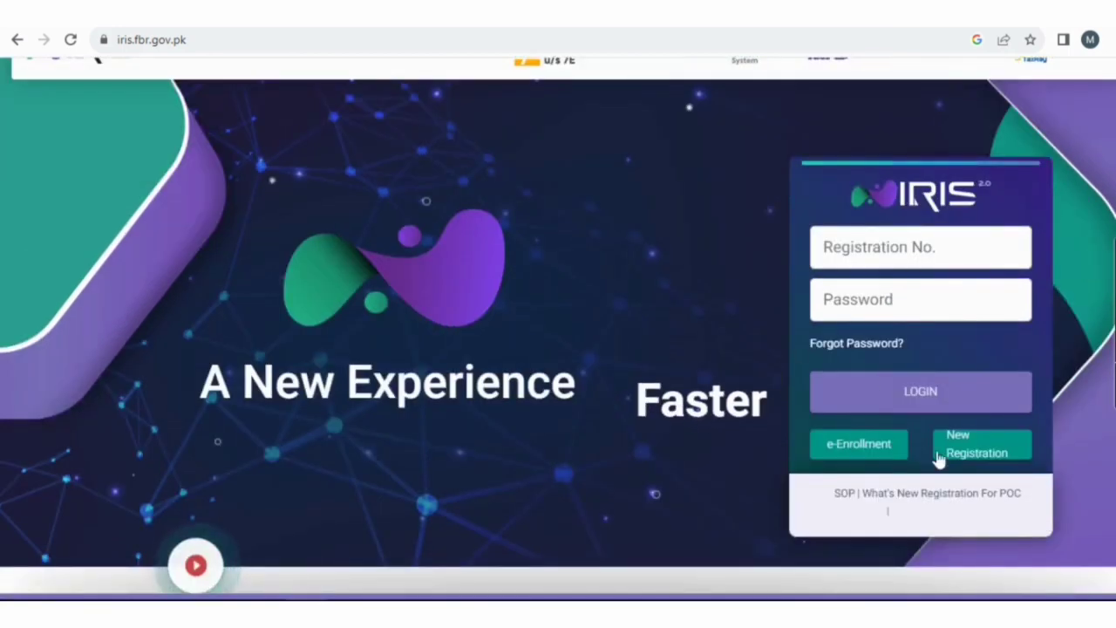
click(853, 459)
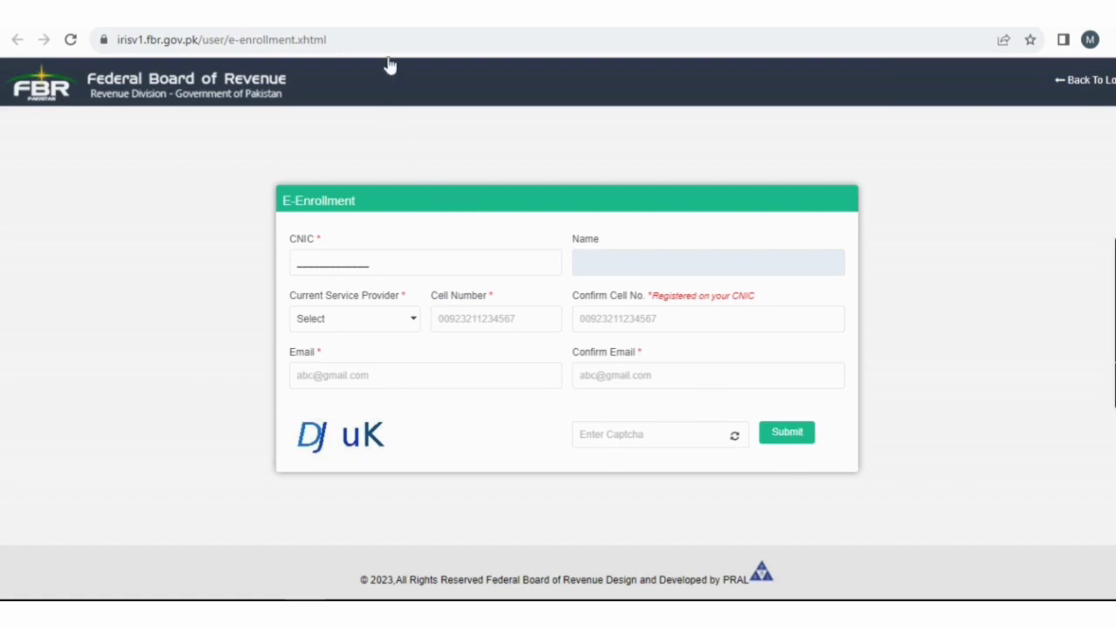
Step: Return to the IRIS login page and activate the Registration No. field for signing in
click(114, 12)
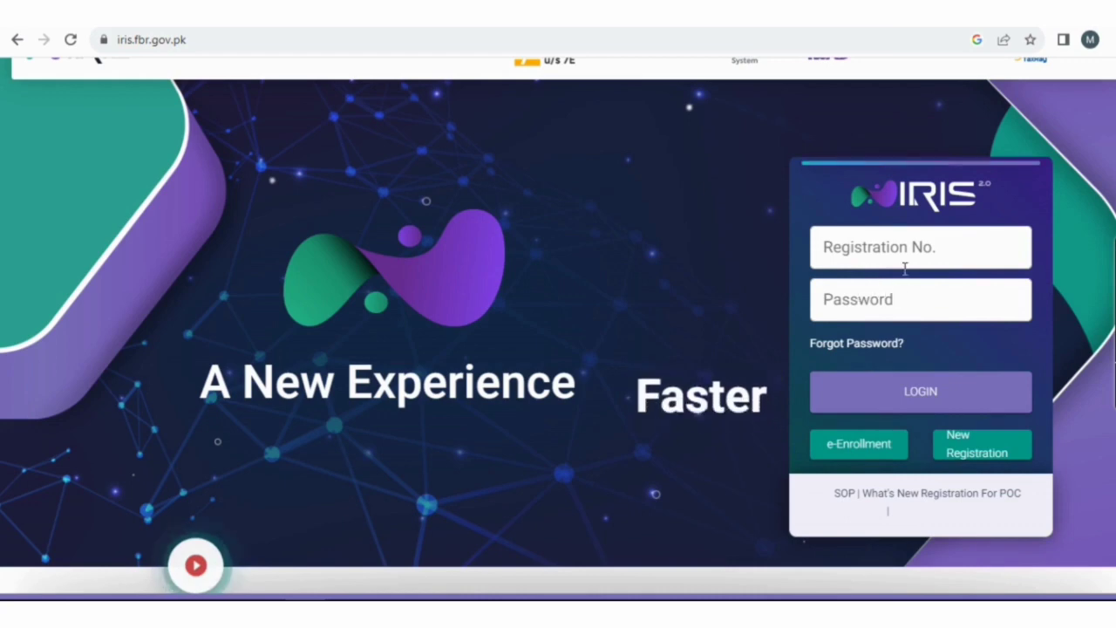
click(923, 248)
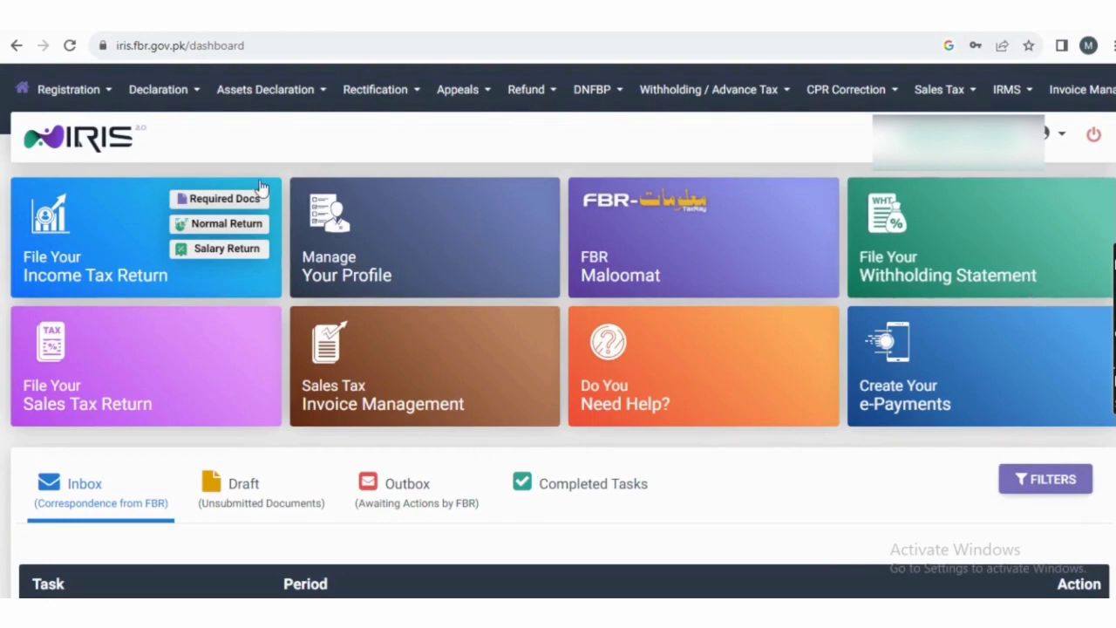
Step: Start a Salary Return for Individuals, searching for 2023 and choosing the tax period 01-Jul-2022 - 30-Jun-2023
scroll(239, 303, down, 2)
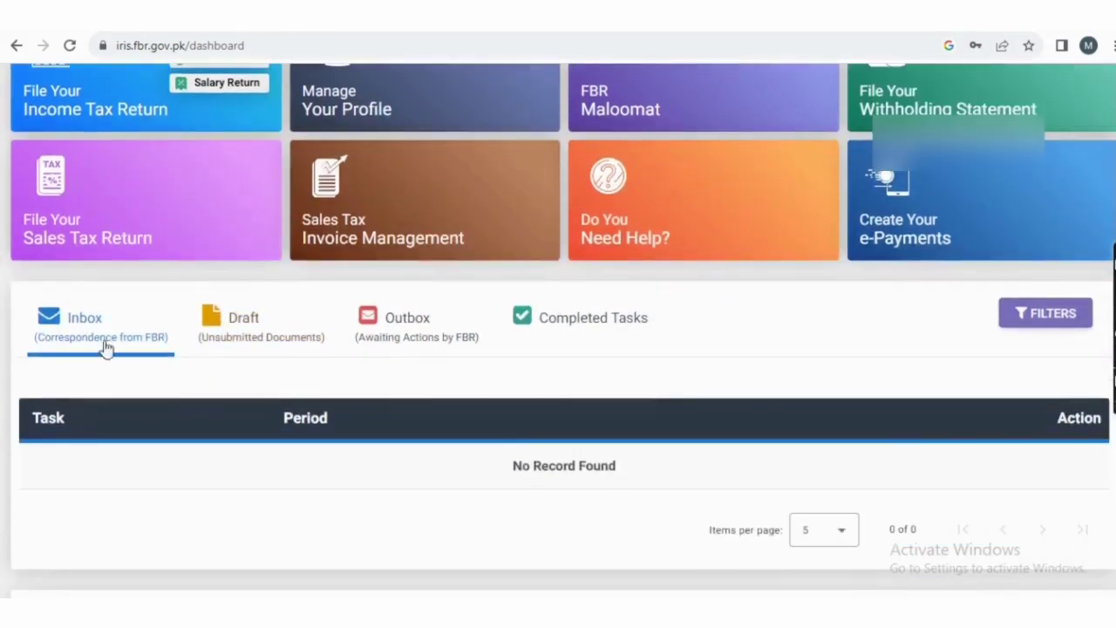
scroll(641, 388, up, 2)
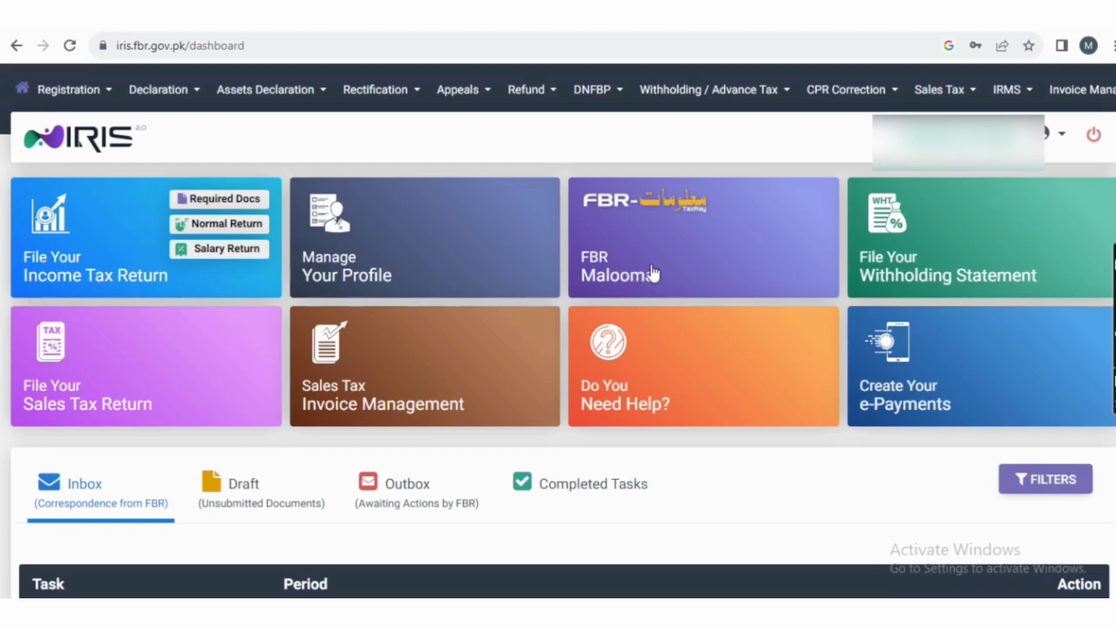
click(241, 253)
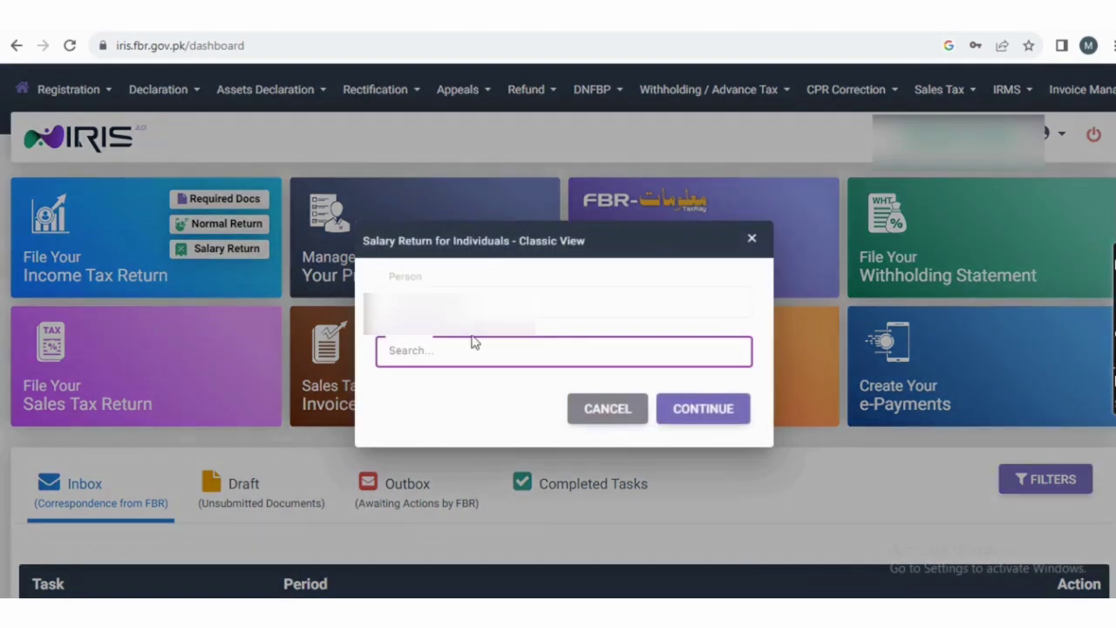
text(2023)
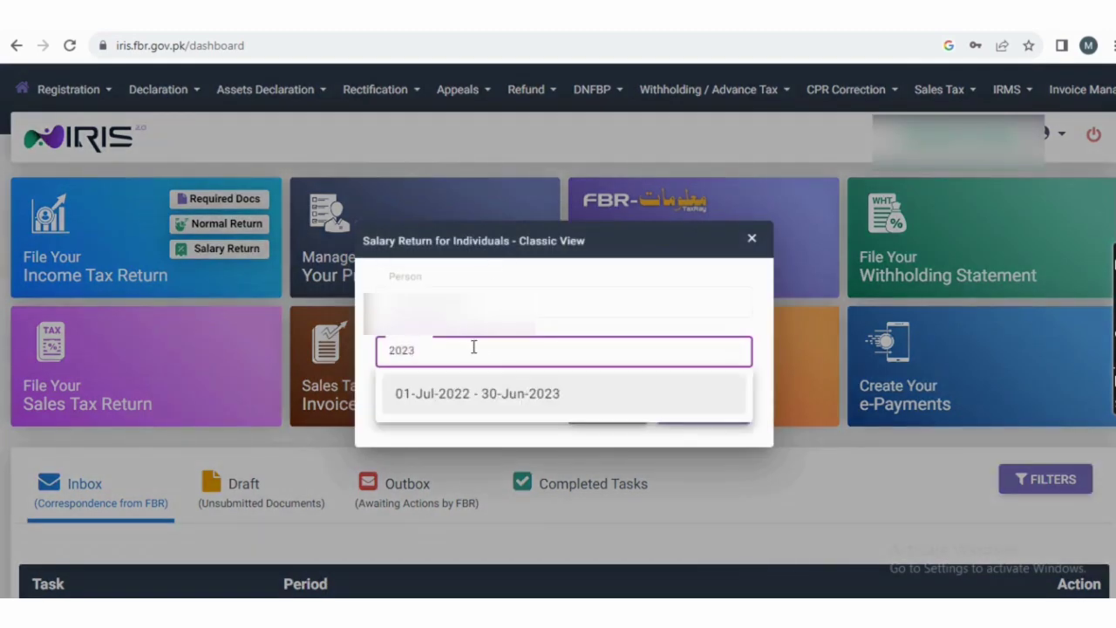
click(513, 395)
click(702, 407)
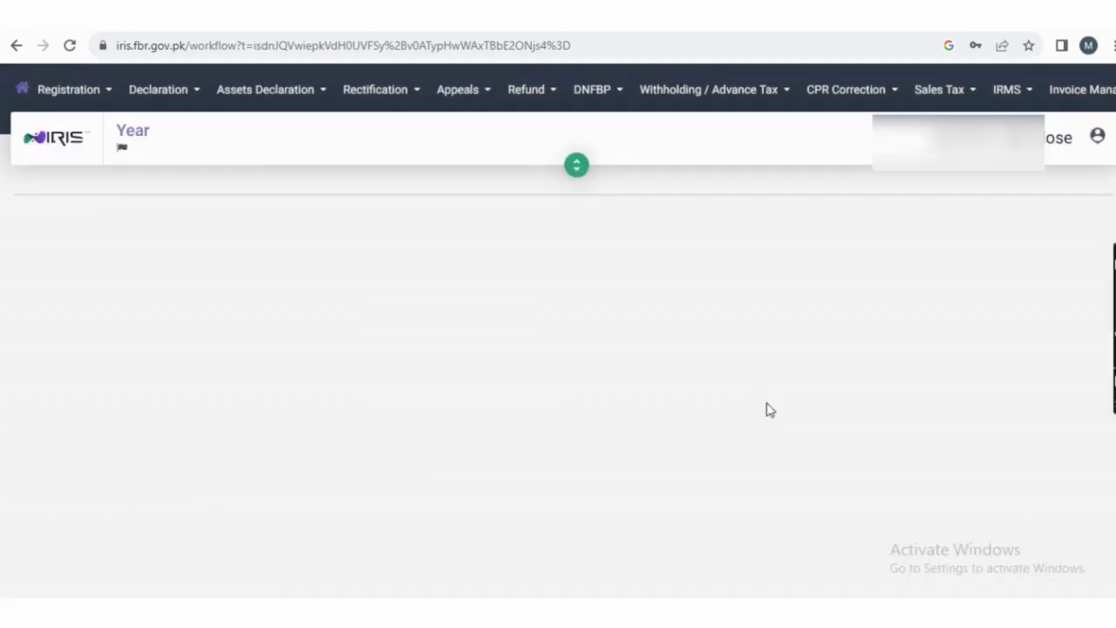
Step: Open the Adjustable Tax section under Tax Chargeable / Payments in the salary return
scroll(316, 371, down, 2)
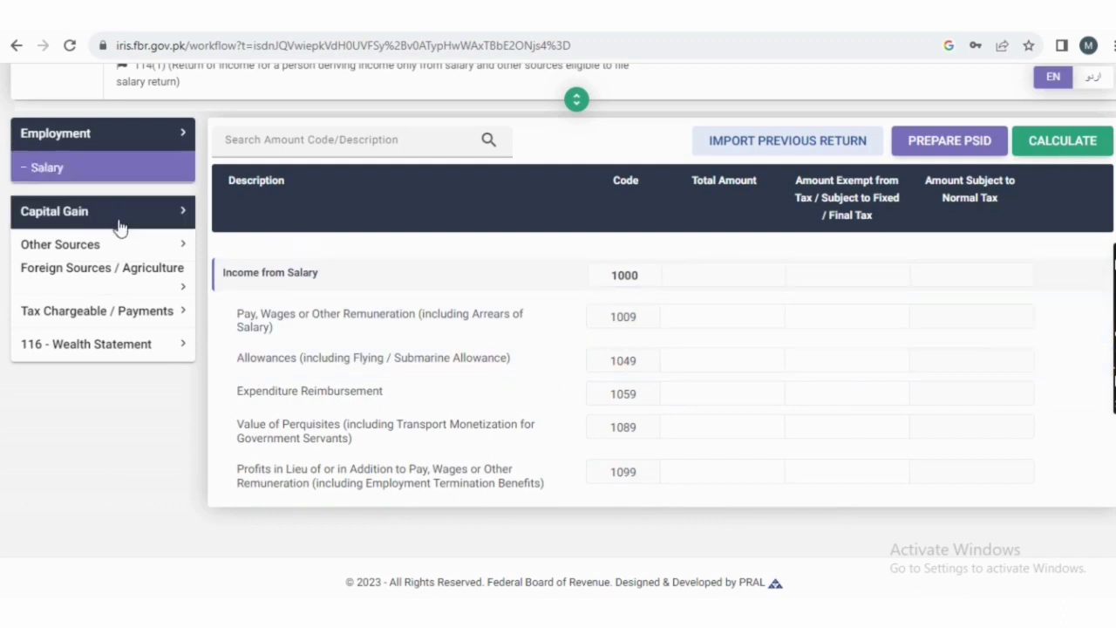
click(138, 312)
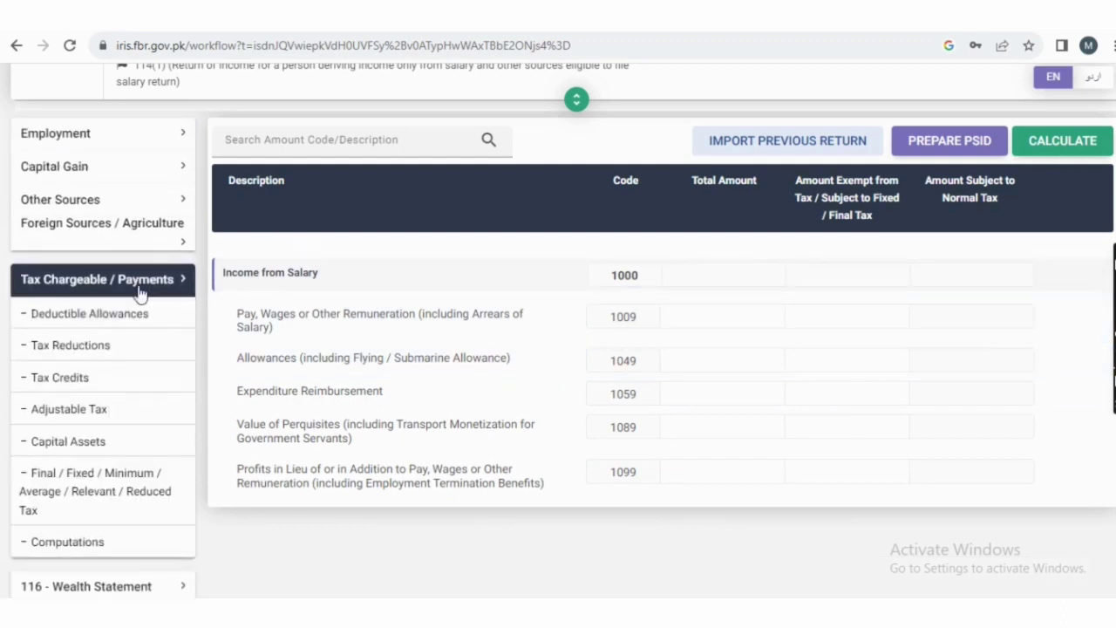
click(122, 411)
Step: Examine the Adjustable Tax entries, from salary and motor vehicle taxes to utility bills and property transactions
scroll(784, 399, down, 2)
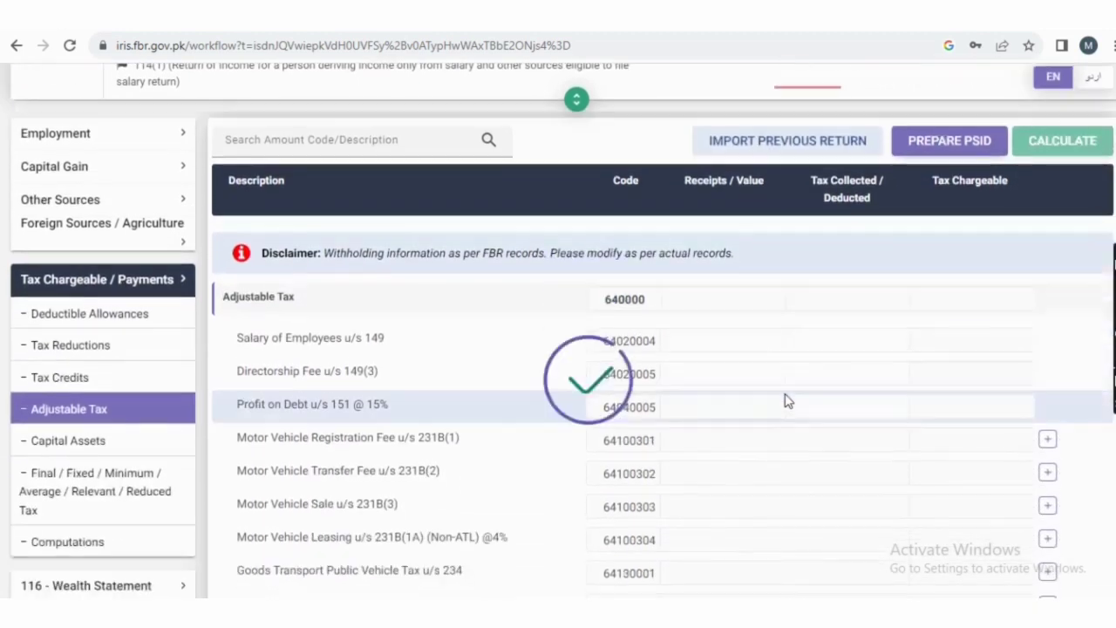
scroll(784, 399, up, 2)
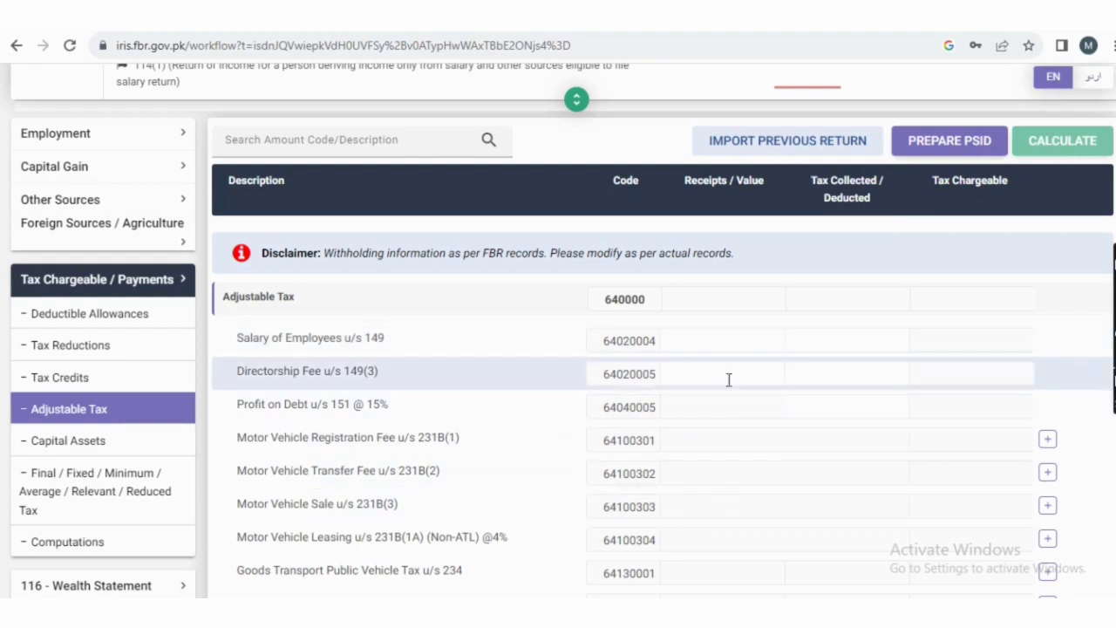
scroll(697, 392, down, 1)
scroll(549, 414, up, 1)
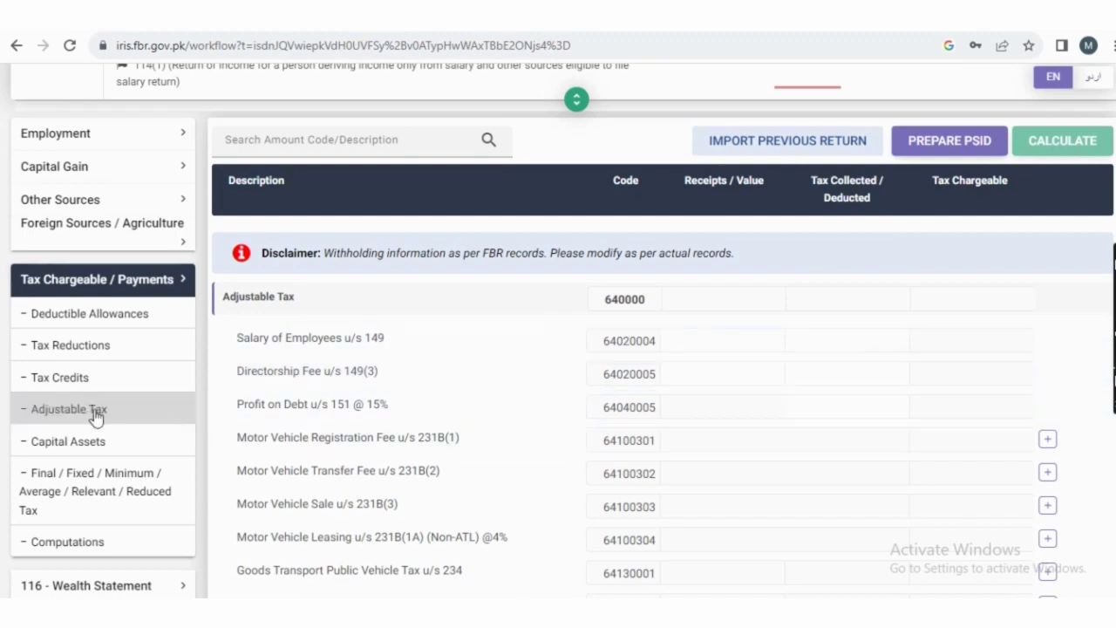
scroll(417, 373, down, 1)
scroll(417, 373, down, 2)
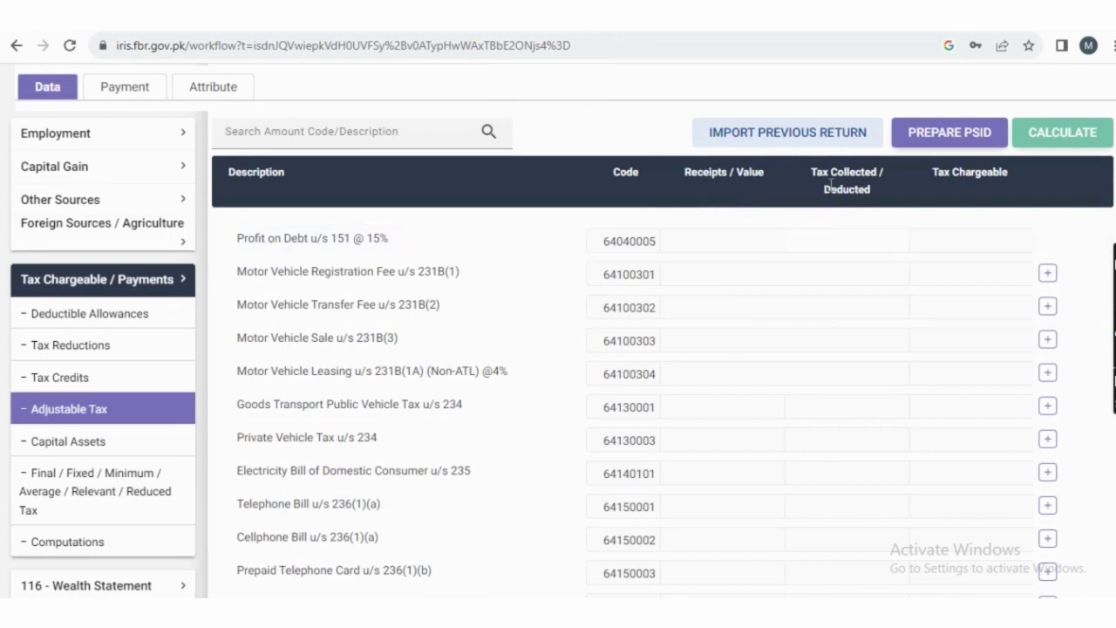
scroll(835, 447, down, 2)
scroll(835, 445, down, 5)
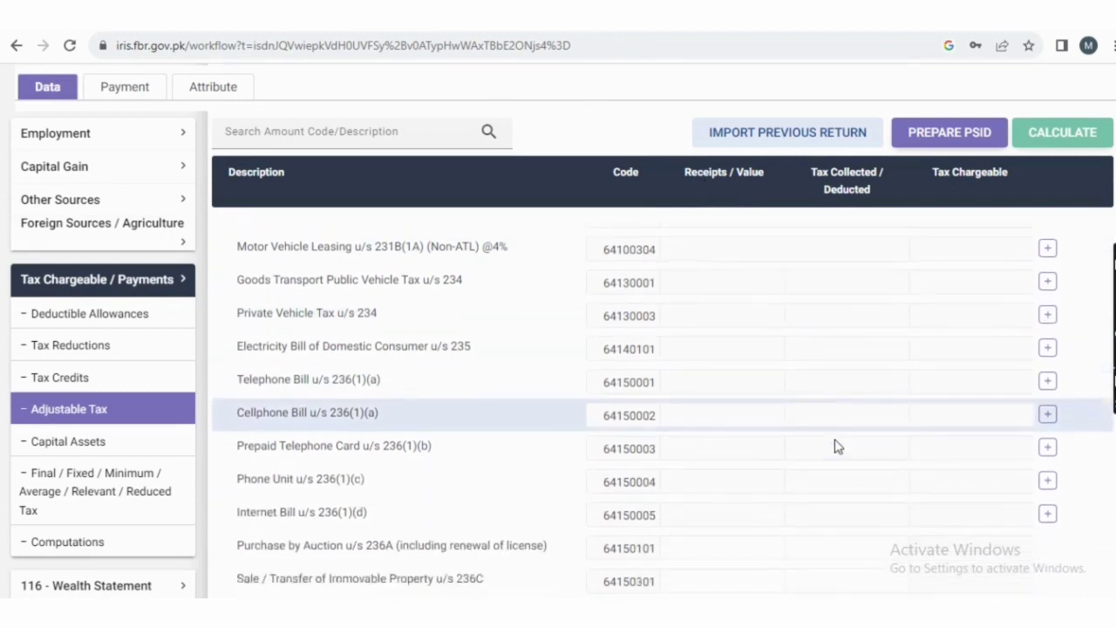
scroll(835, 439, up, 5)
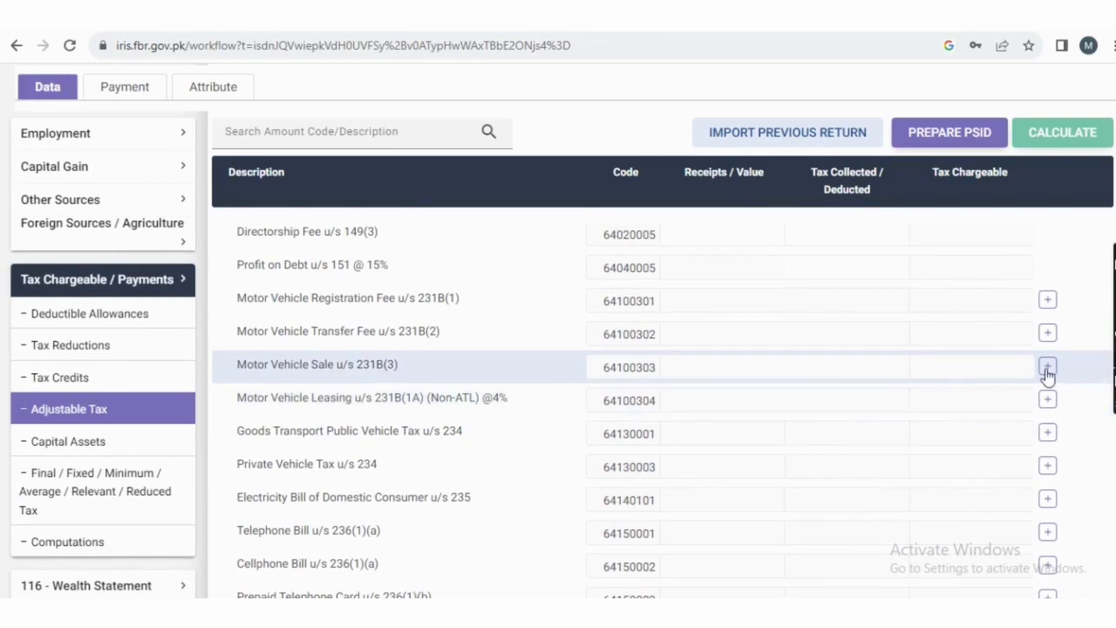
Step: View the Vehicle entry form for Motor Vehicle Sale u/s 231B(3) and cancel it without entering details
click(1047, 368)
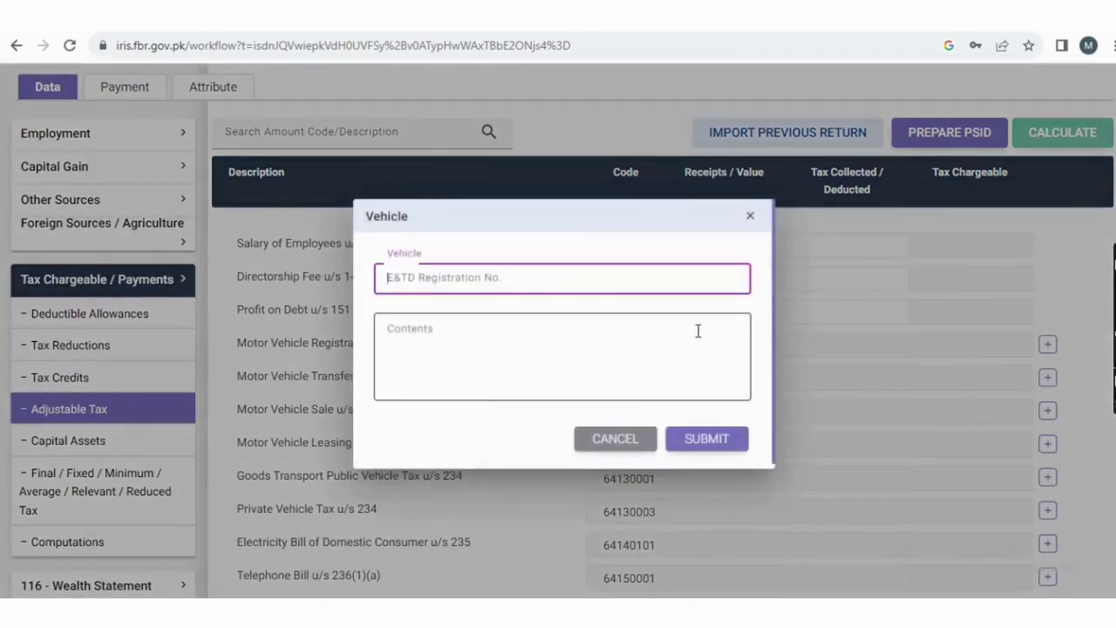
click(622, 444)
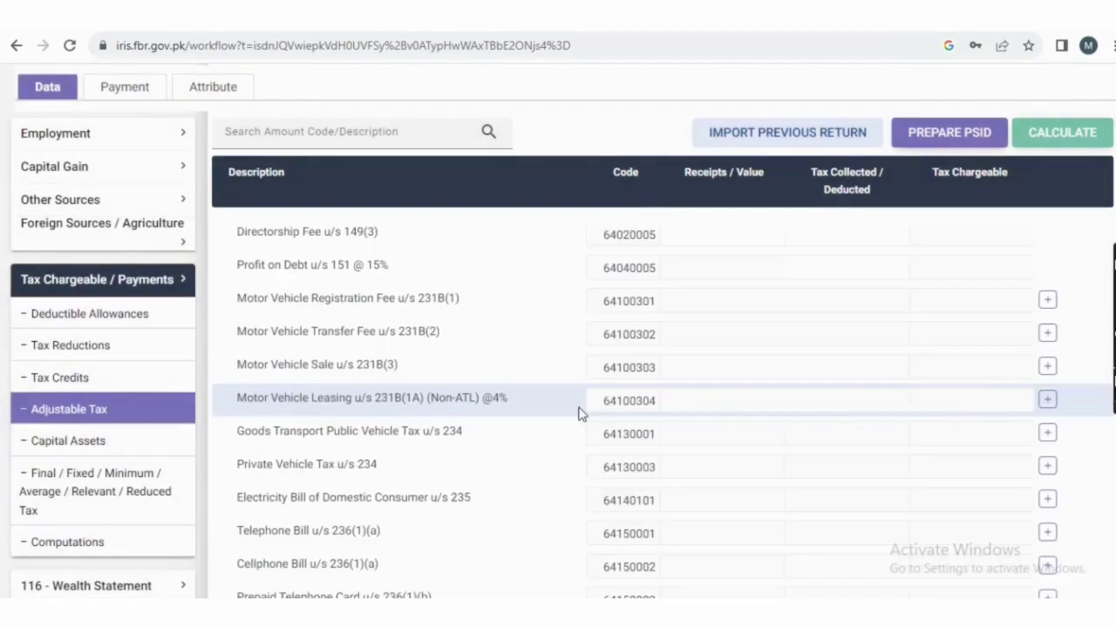
Step: View the Utility entry form for Cellphone Bill u/s 236(1)(a) and cancel it without entering details
scroll(970, 468, down, 1)
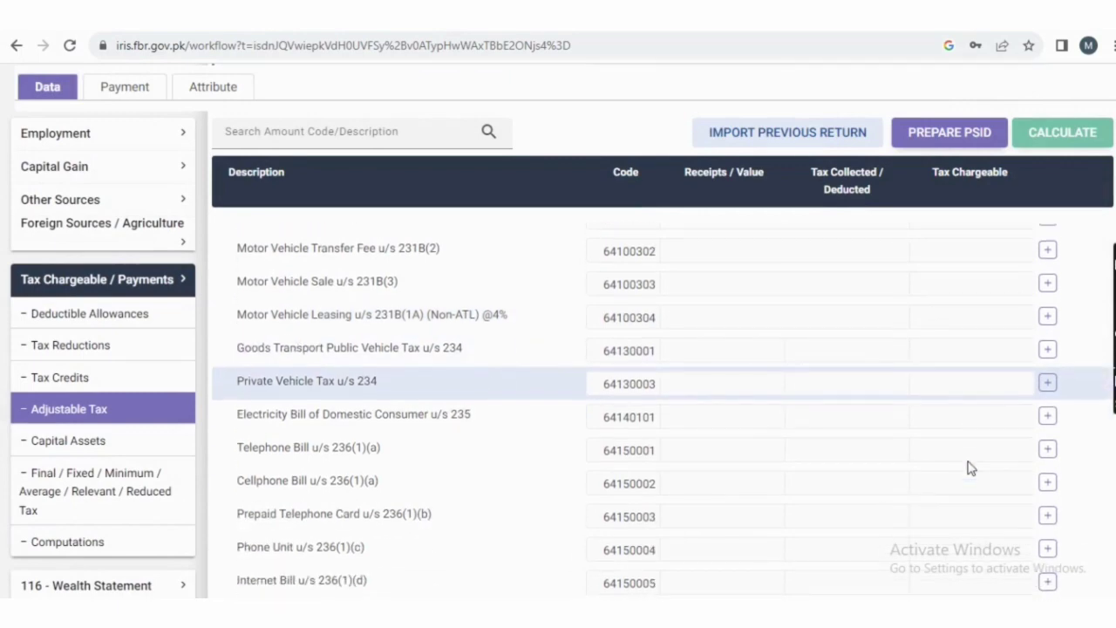
scroll(970, 469, down, 1)
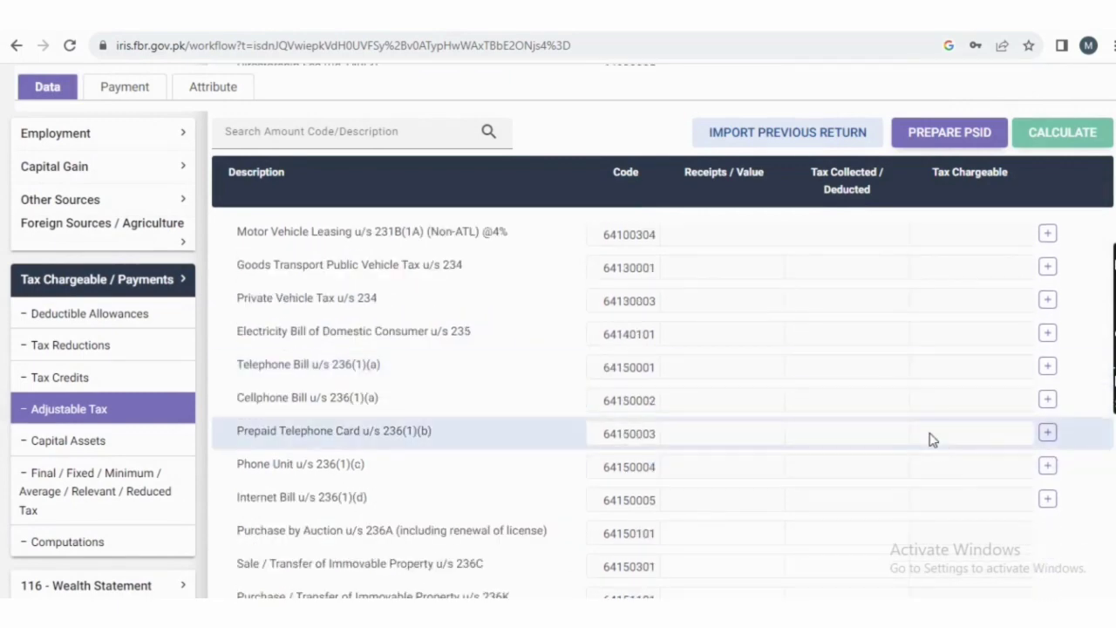
click(1047, 401)
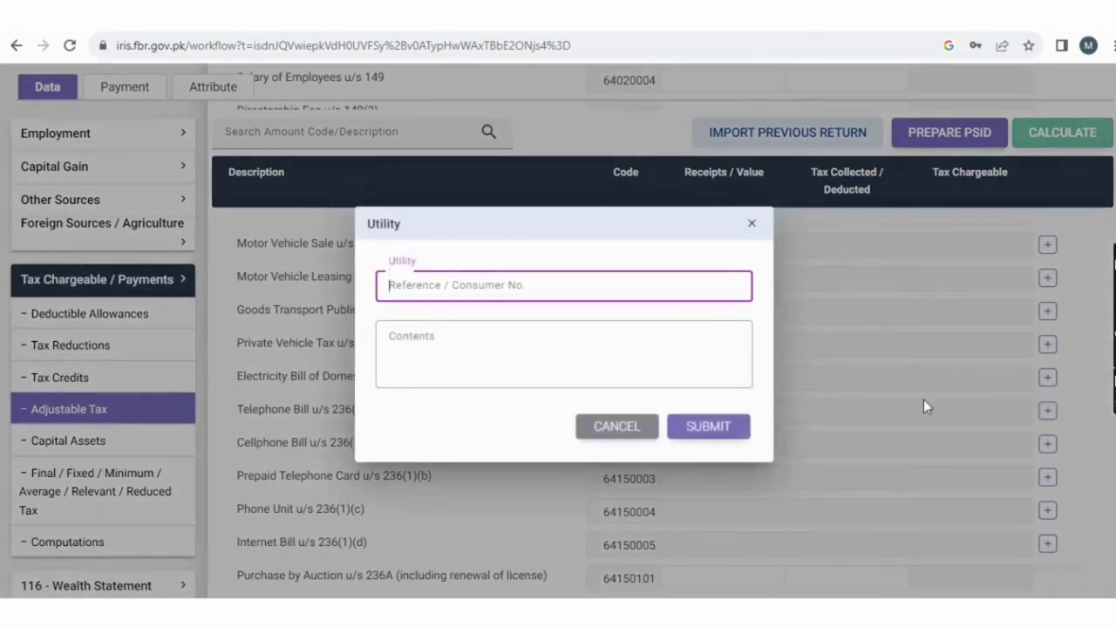
click(636, 429)
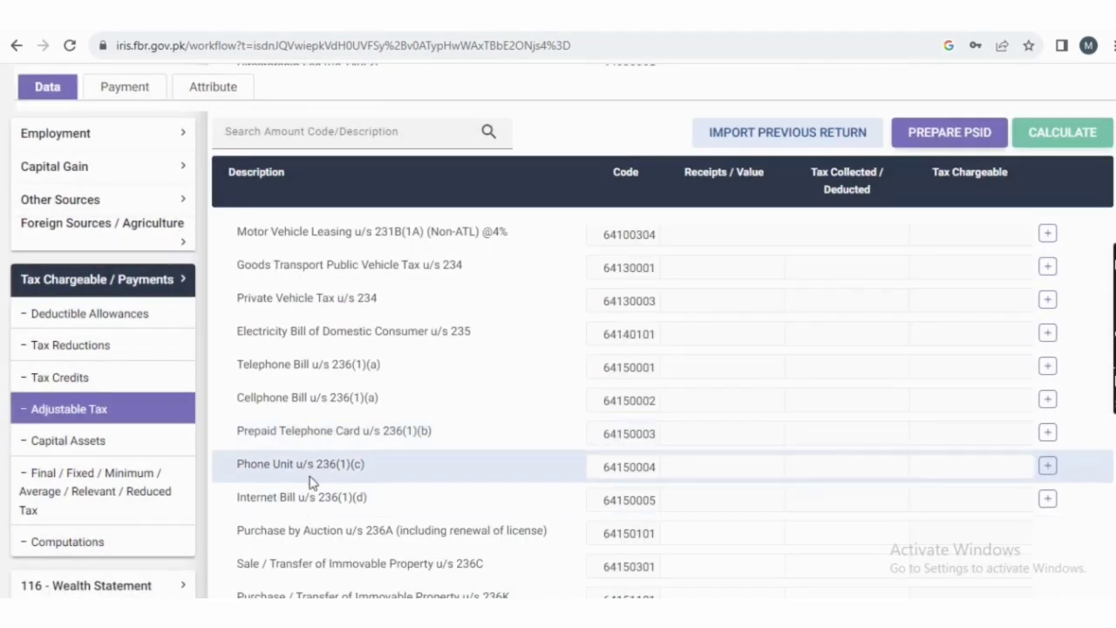
Step: Open Deductible Allowances and review the entries for Zakat, educational expenses and number of children
scroll(924, 464, down, 3)
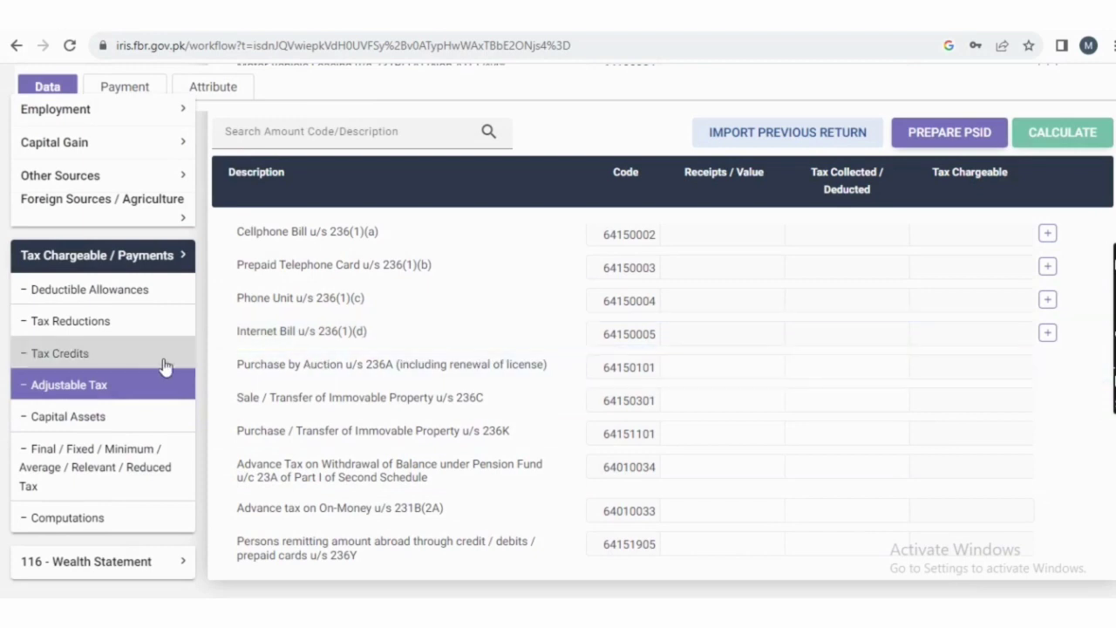
click(145, 290)
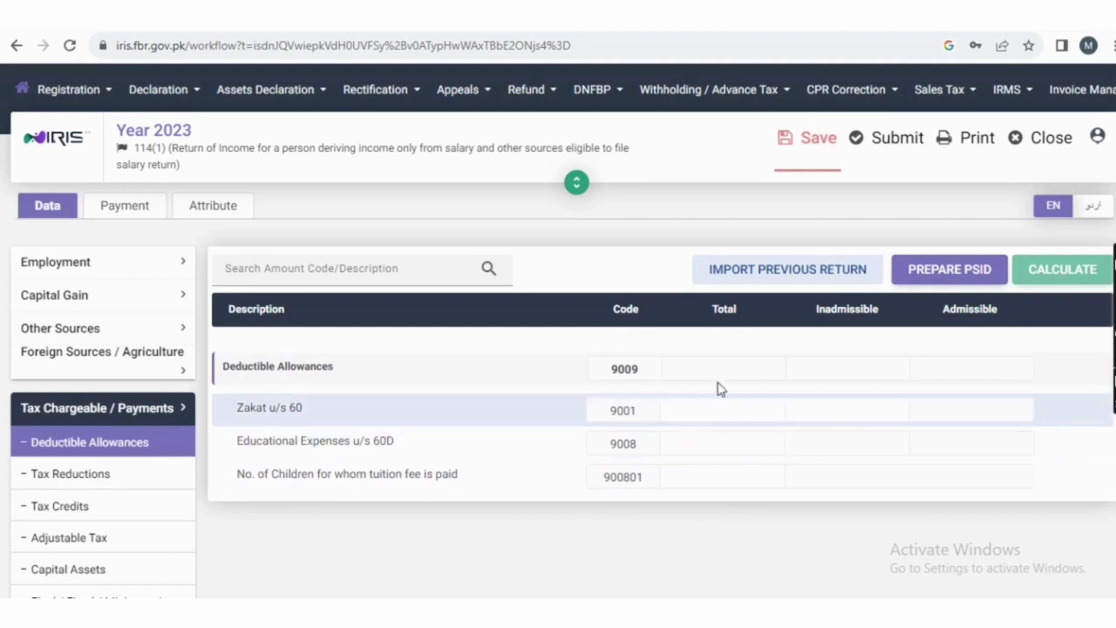
click(134, 444)
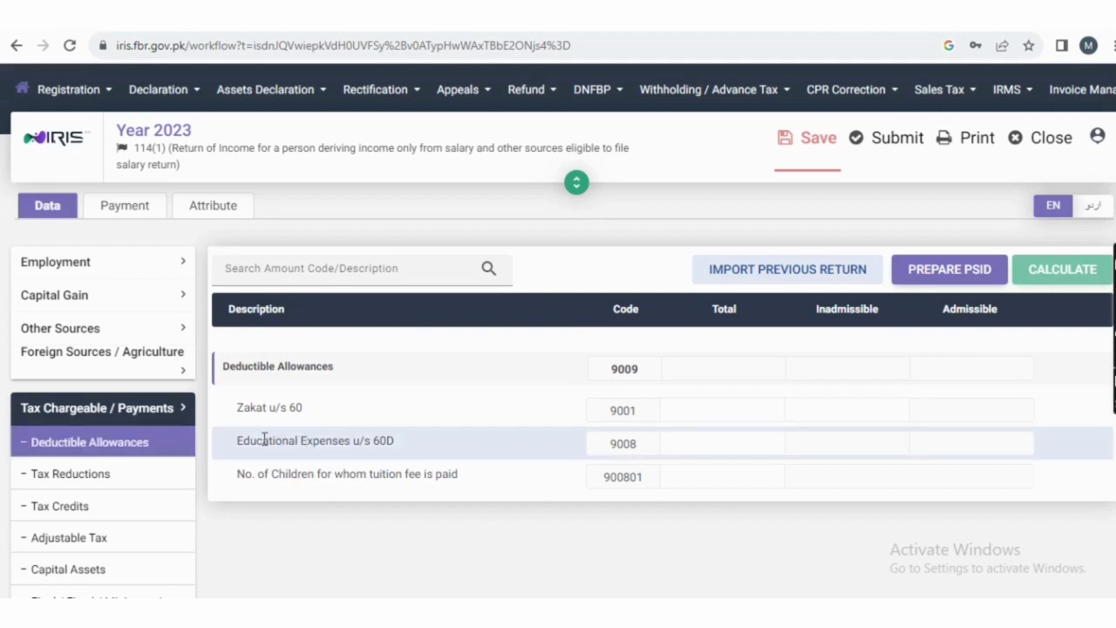
Step: Open Tax Credits and review the entries for charitable donations, approved pension fund contributions and share investments
scroll(264, 441, down, 2)
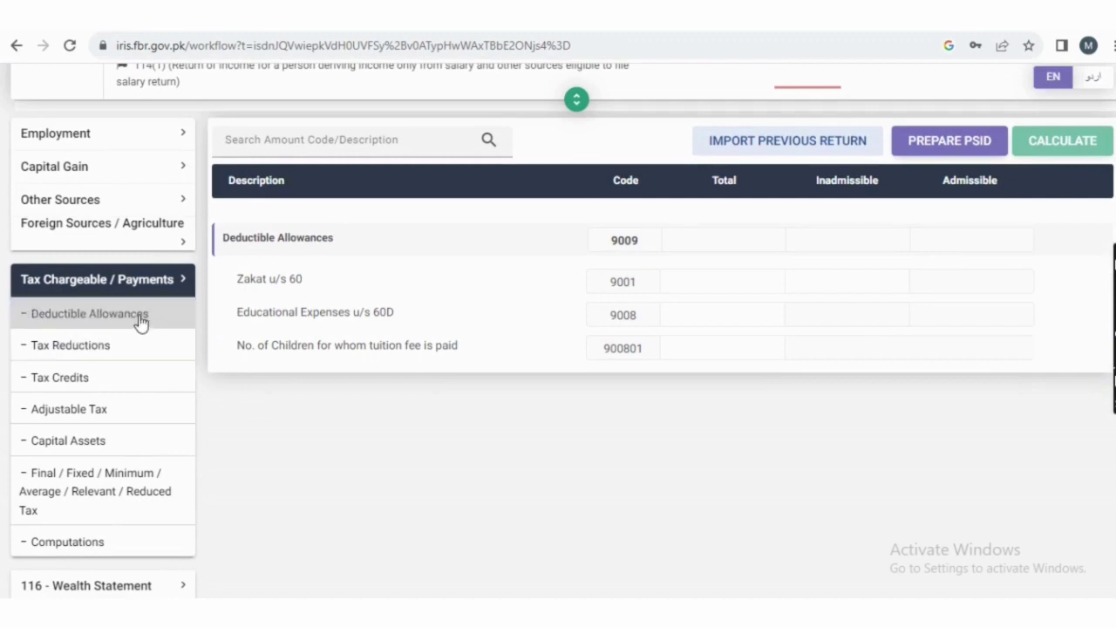
click(101, 381)
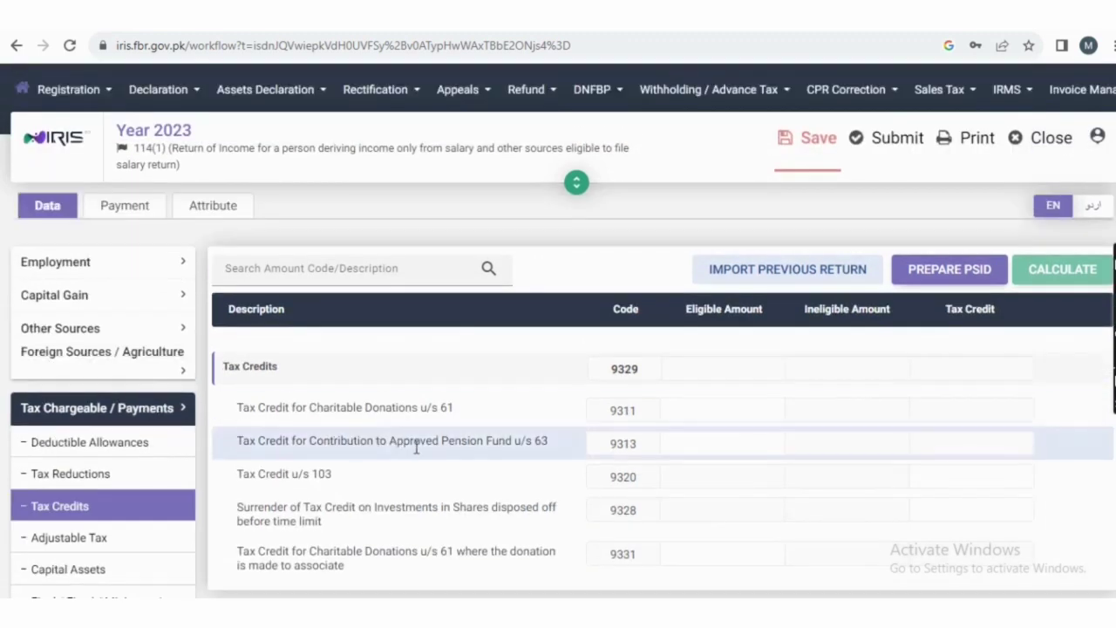
scroll(416, 448, down, 3)
scroll(428, 454, up, 2)
scroll(410, 366, down, 1)
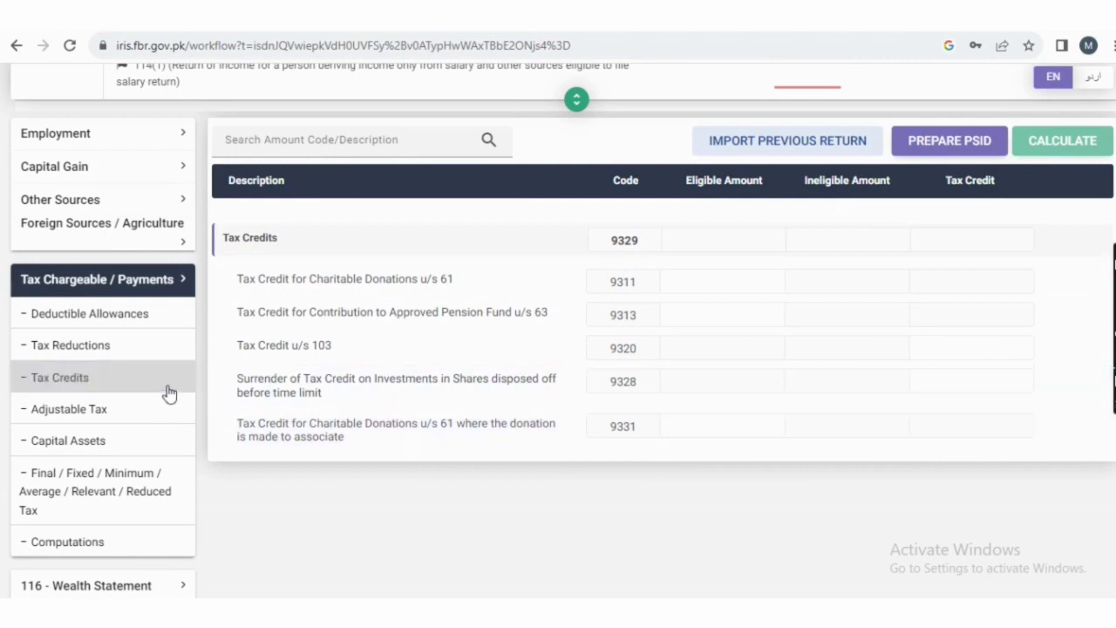
Step: Open Final / Fixed / Minimum / Average / Relevant / Reduced Tax and examine its entries, from dividends and prizes to capital gains and salary arrears
click(118, 492)
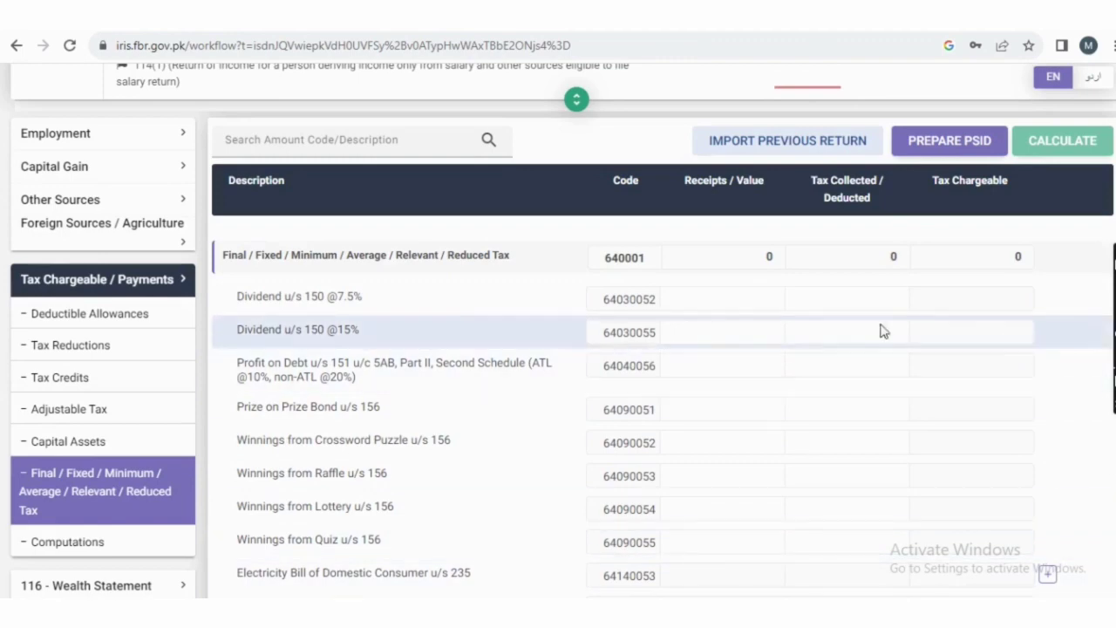
scroll(767, 354, down, 4)
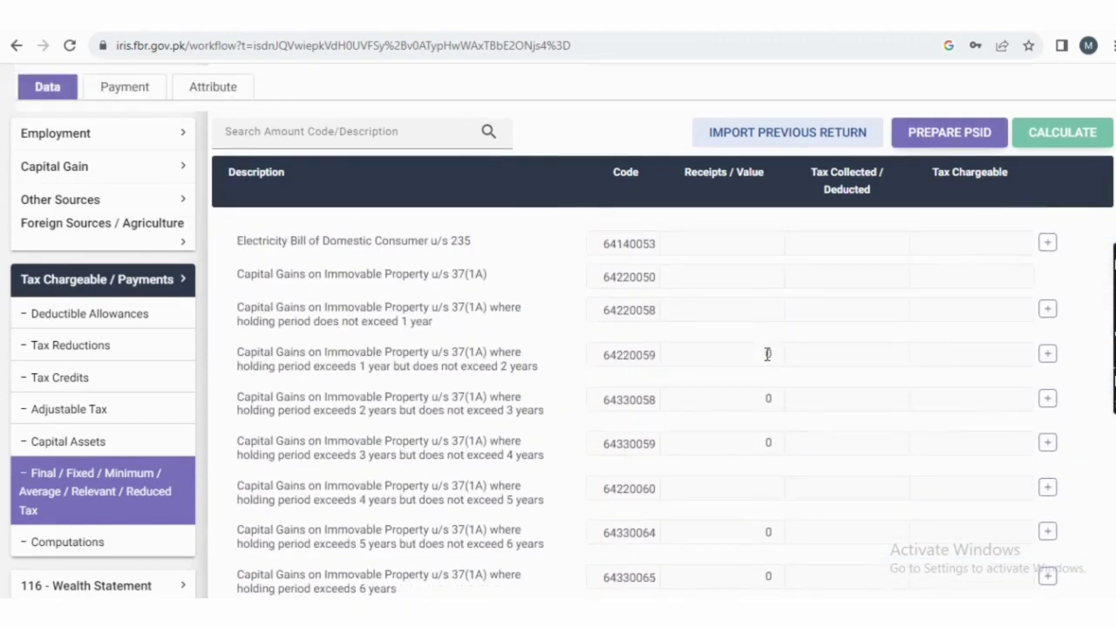
scroll(767, 354, down, 3)
scroll(767, 357, down, 2)
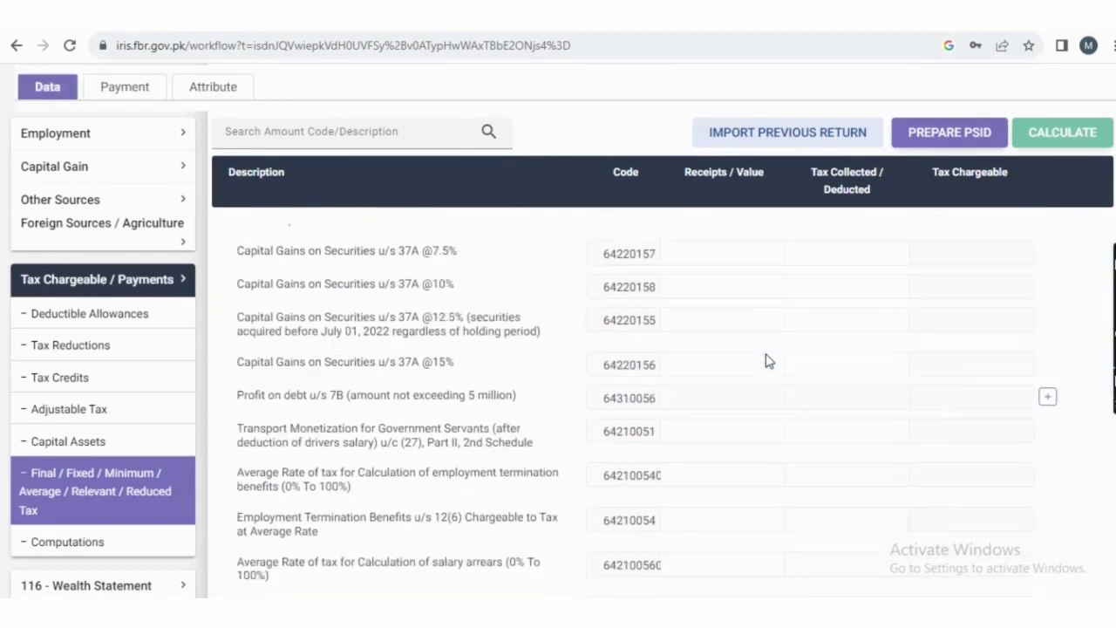
scroll(762, 365, down, 3)
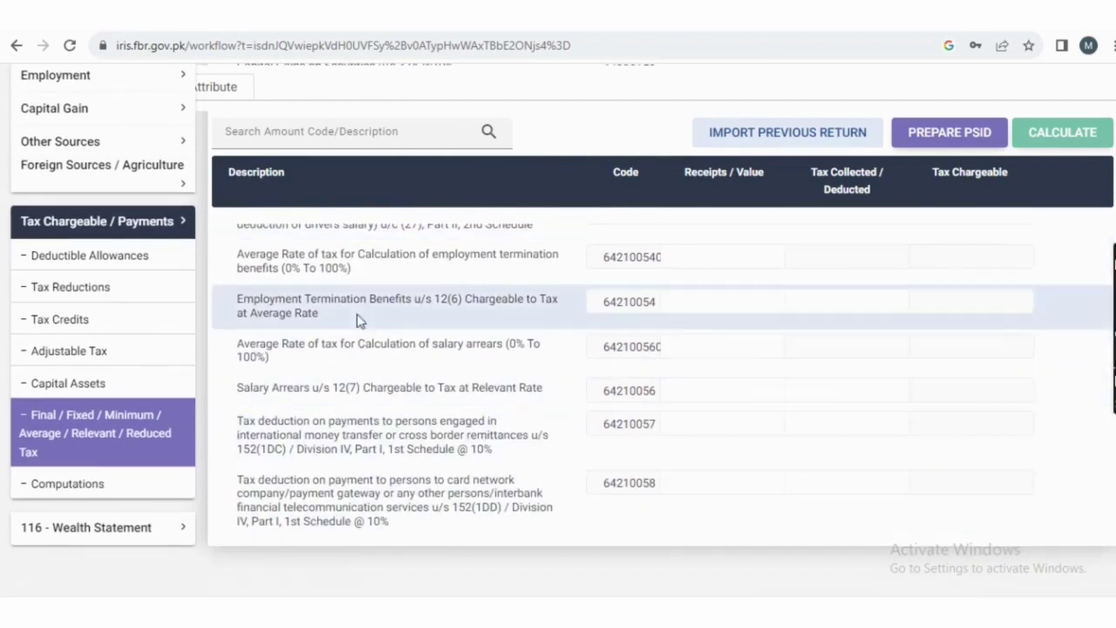
scroll(355, 494, up, 7)
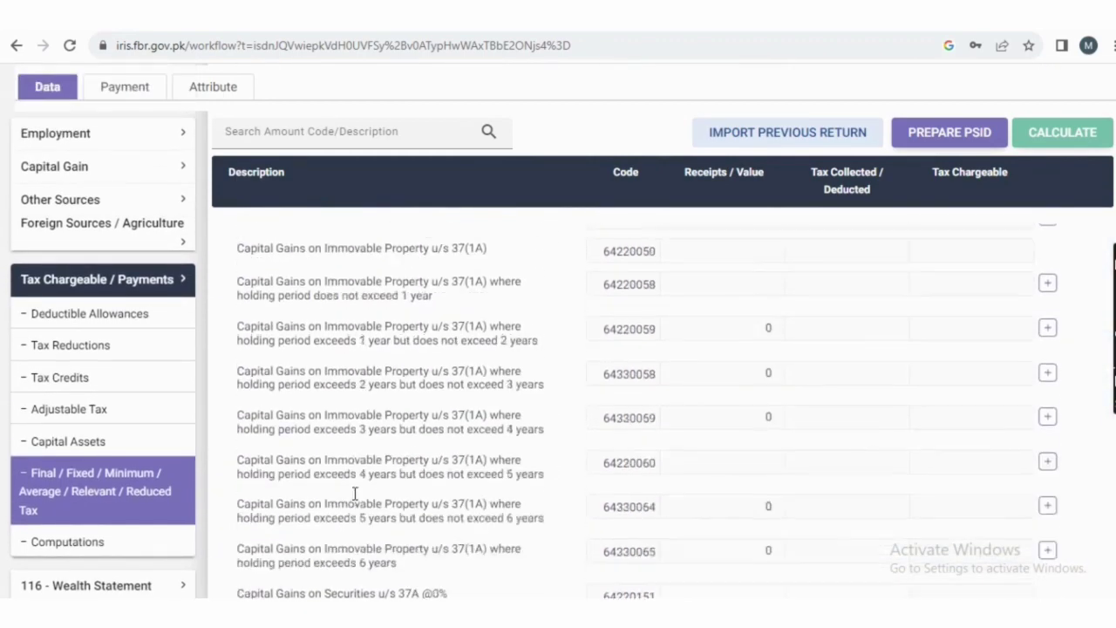
Step: Open Computations and examine the rows from Income from Salary through tax chargeable to Refundable Income Tax
click(105, 500)
click(79, 538)
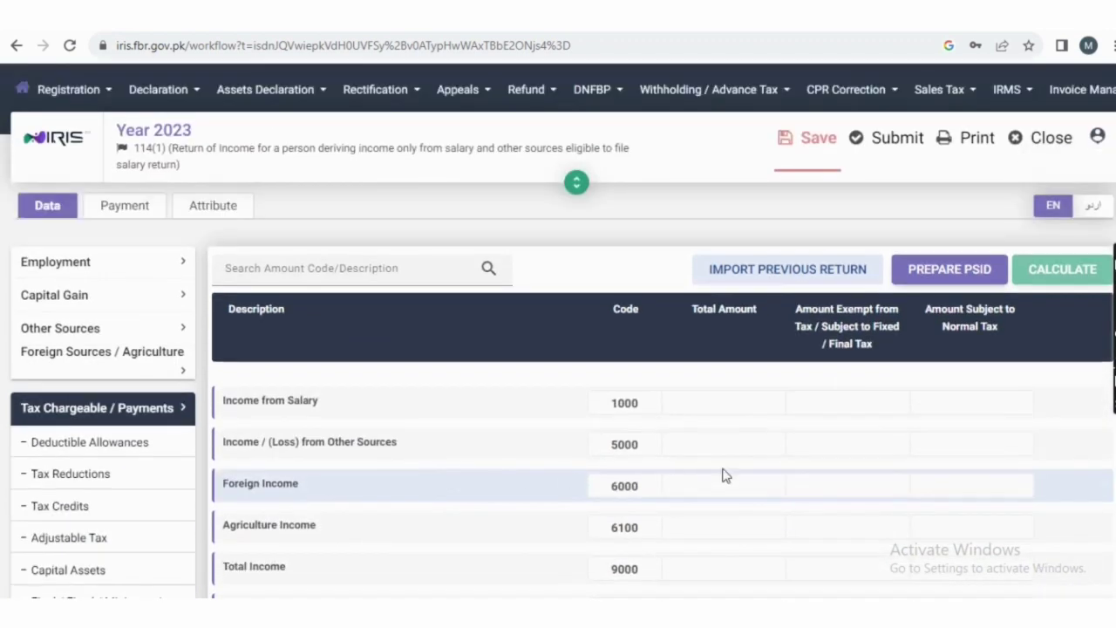
scroll(722, 475, down, 2)
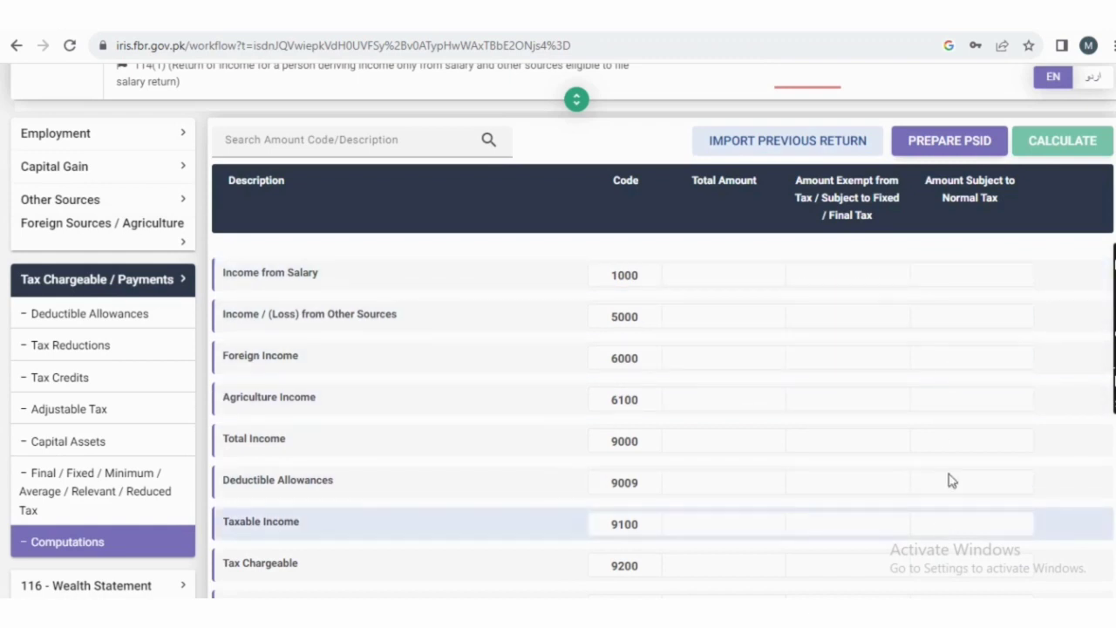
scroll(718, 523, down, 3)
scroll(729, 406, down, 1)
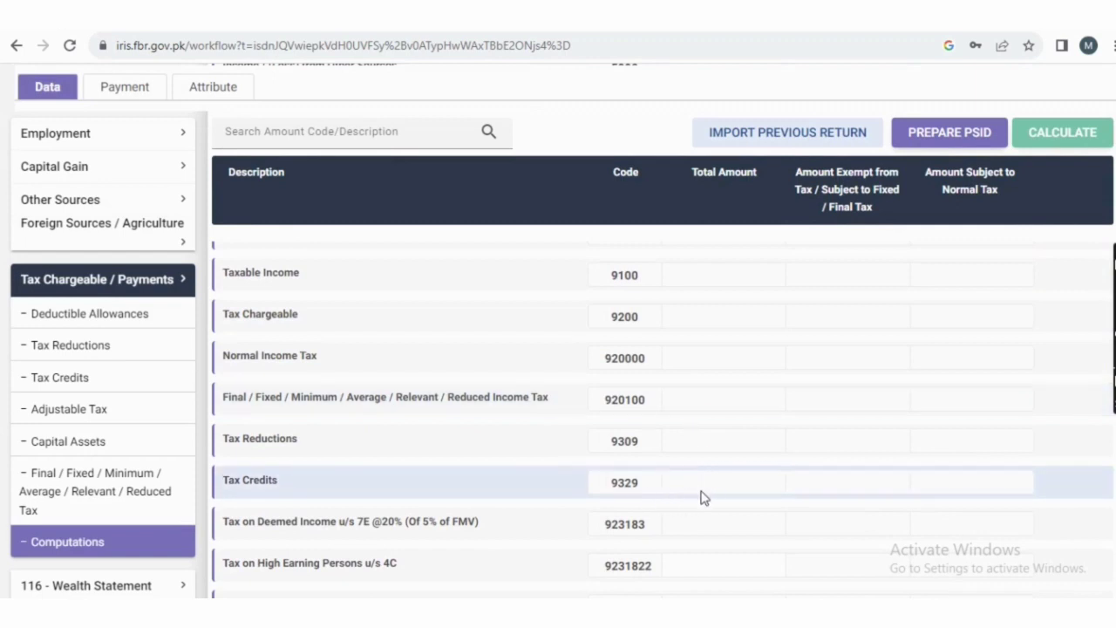
scroll(710, 493, down, 2)
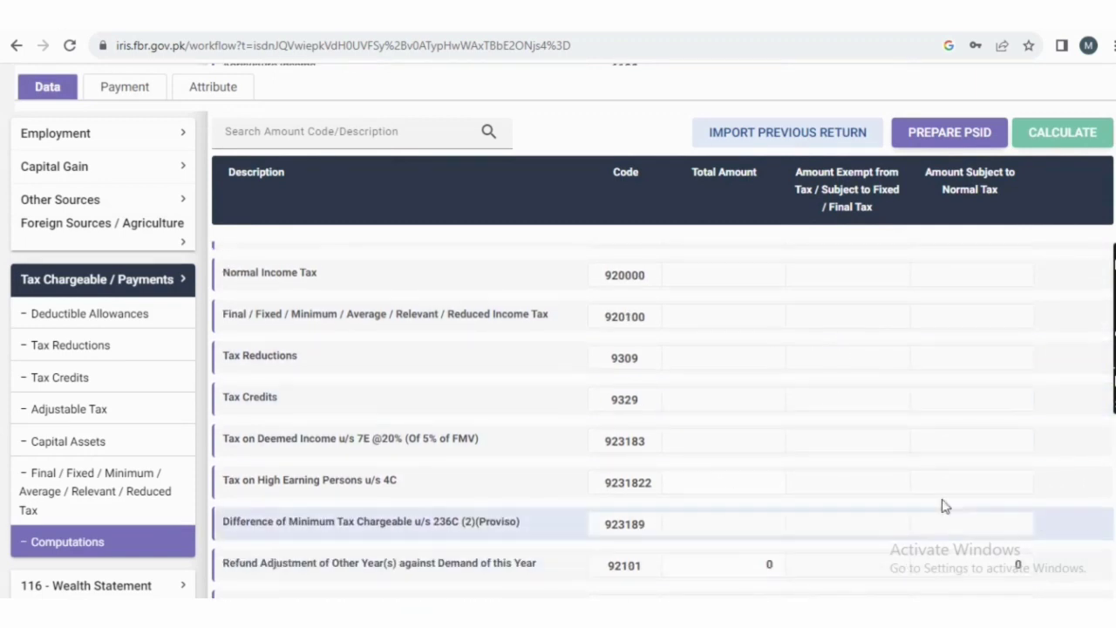
scroll(837, 433, down, 6)
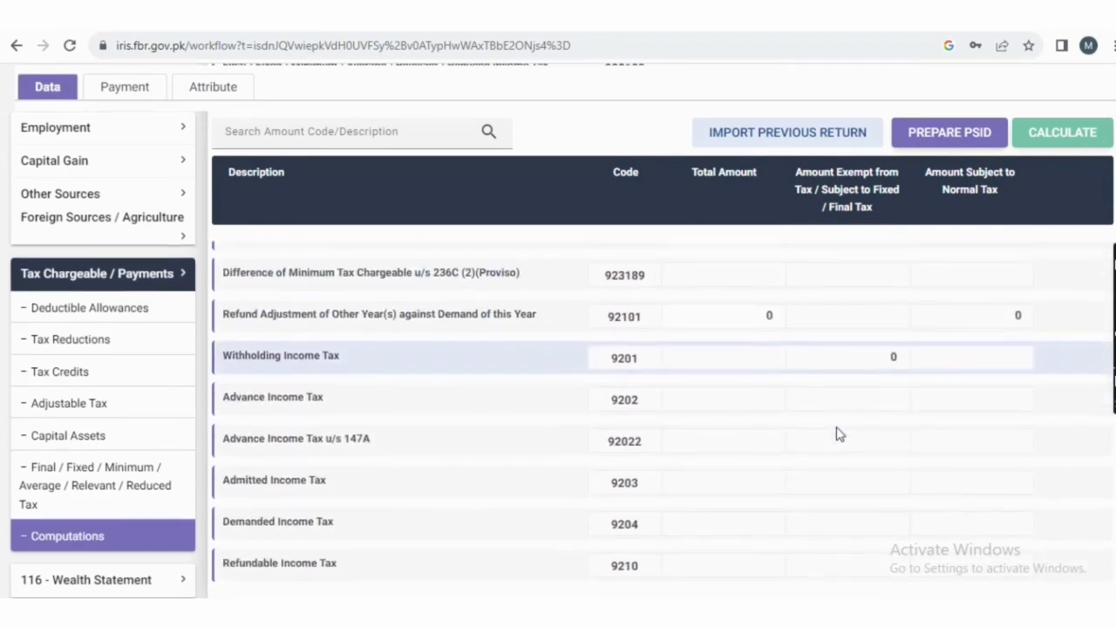
scroll(836, 431, down, 2)
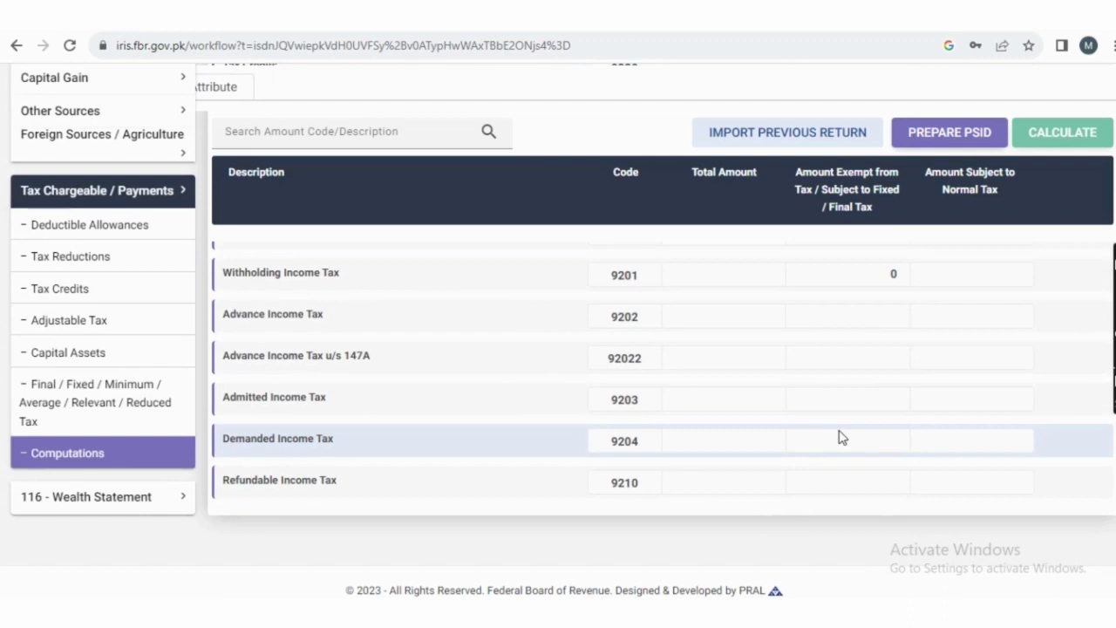
scroll(916, 443, up, 2)
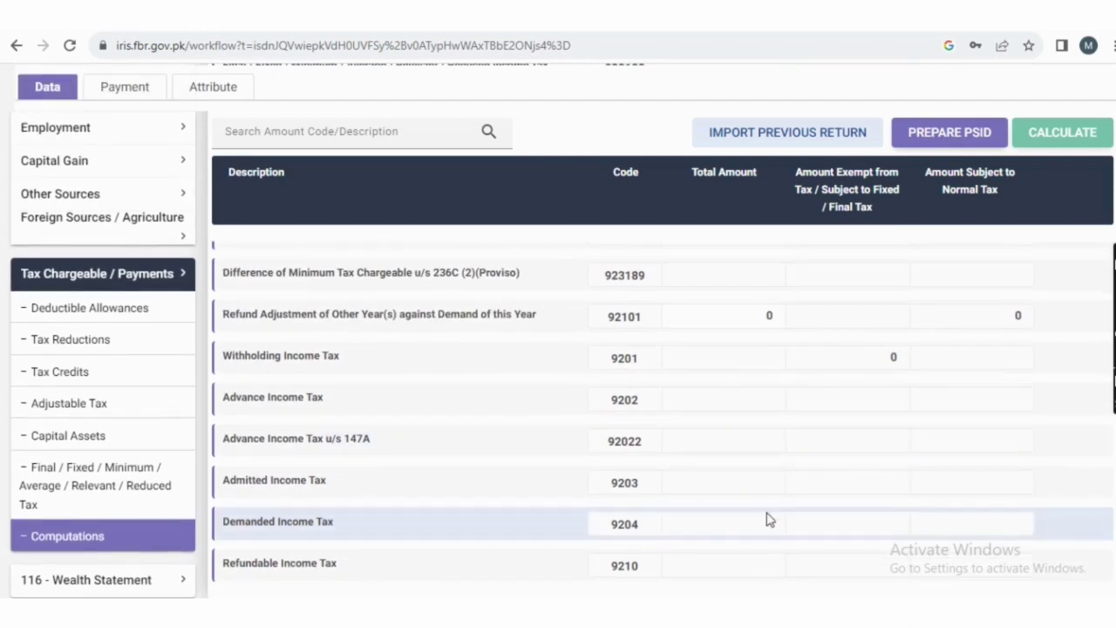
scroll(769, 520, down, 2)
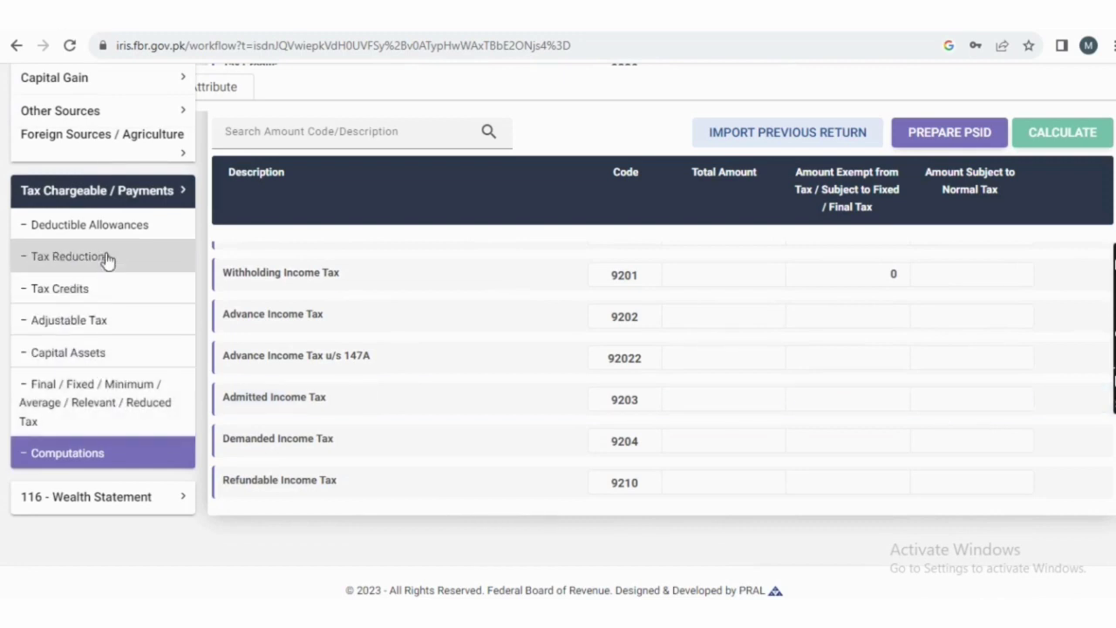
Step: Expand 116 - Wealth Statement and examine the Personal Assets / Liabilities entries, including investments, motor vehicle, cash and total assets
click(88, 496)
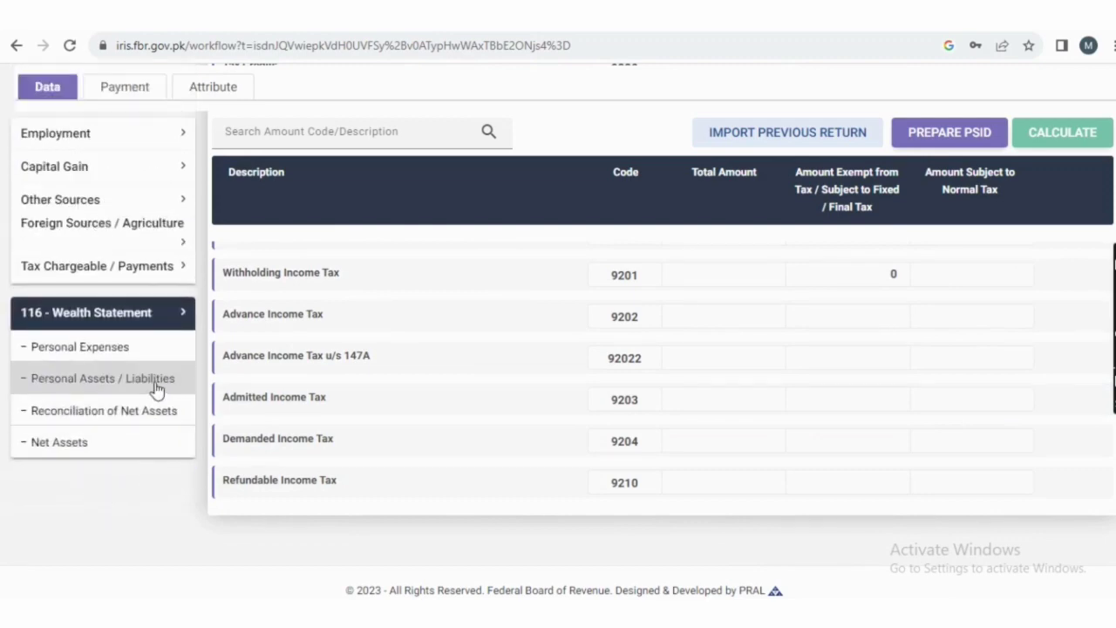
click(150, 414)
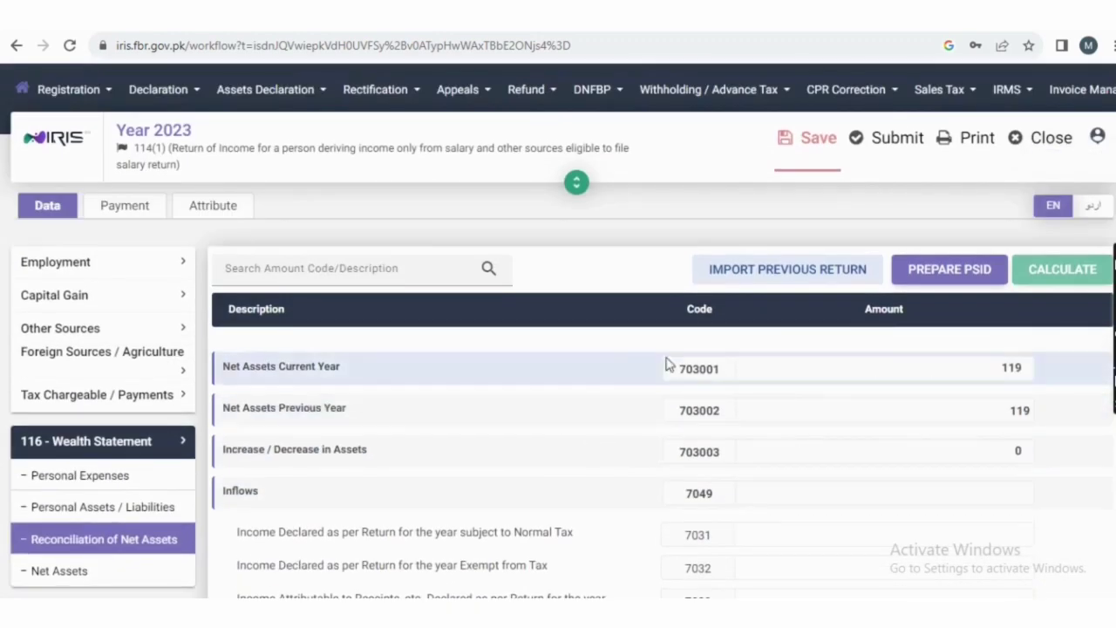
click(174, 377)
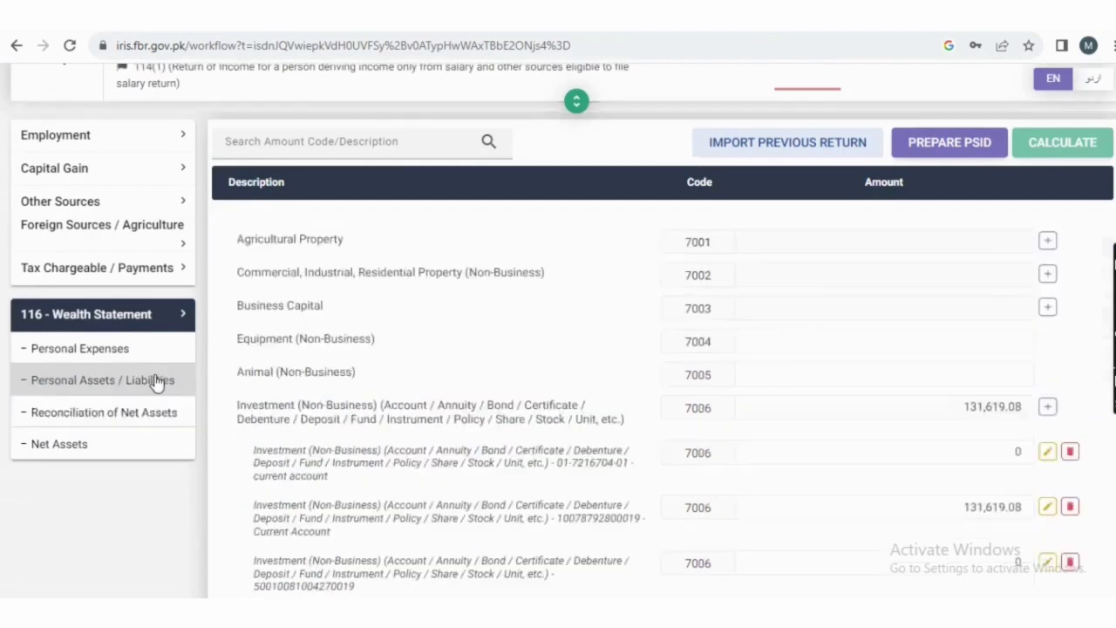
scroll(847, 451, up, 2)
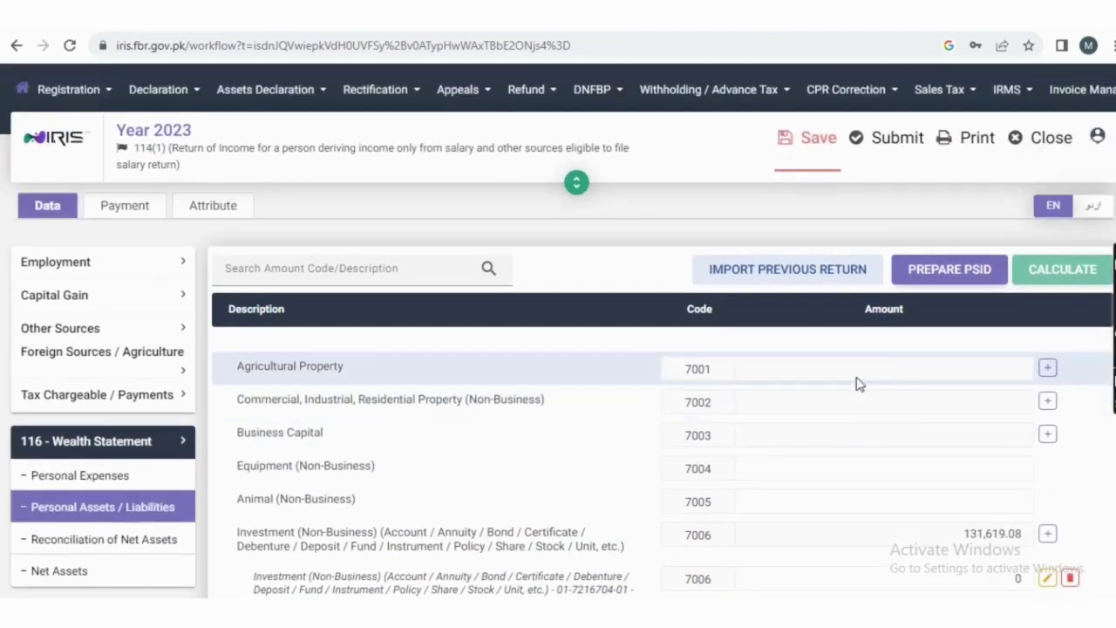
scroll(855, 384, down, 5)
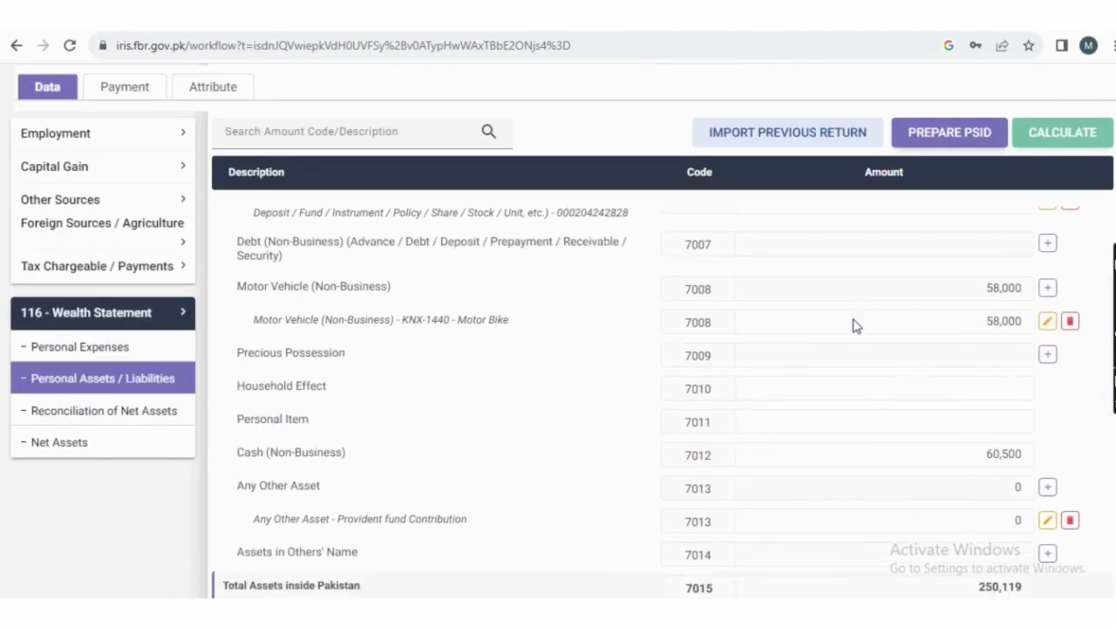
scroll(855, 325, down, 4)
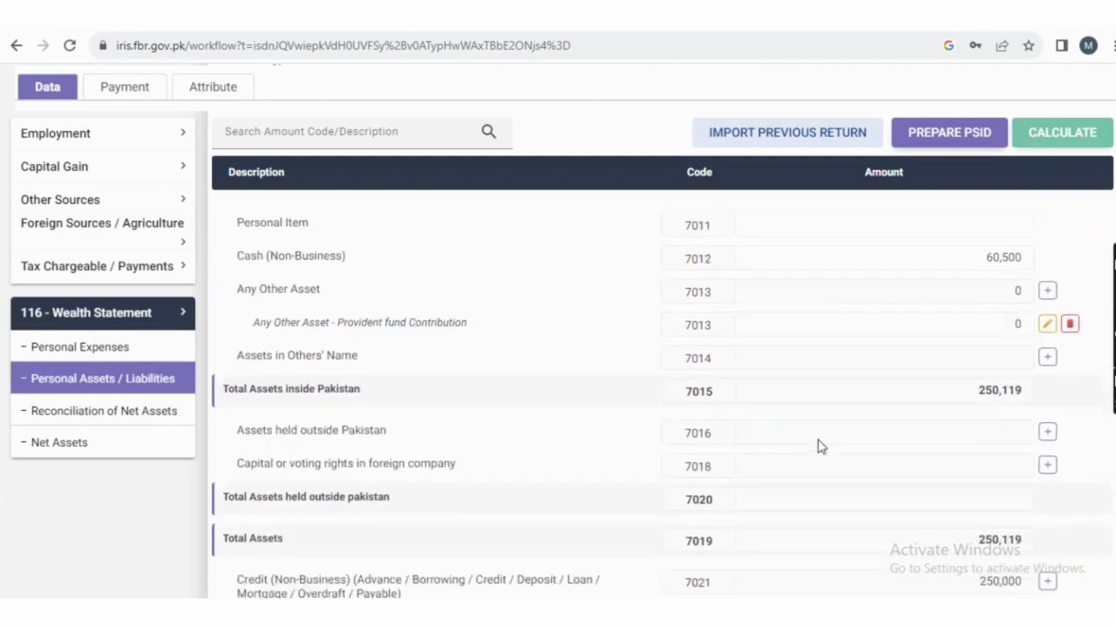
scroll(862, 469, down, 1)
scroll(912, 450, up, 3)
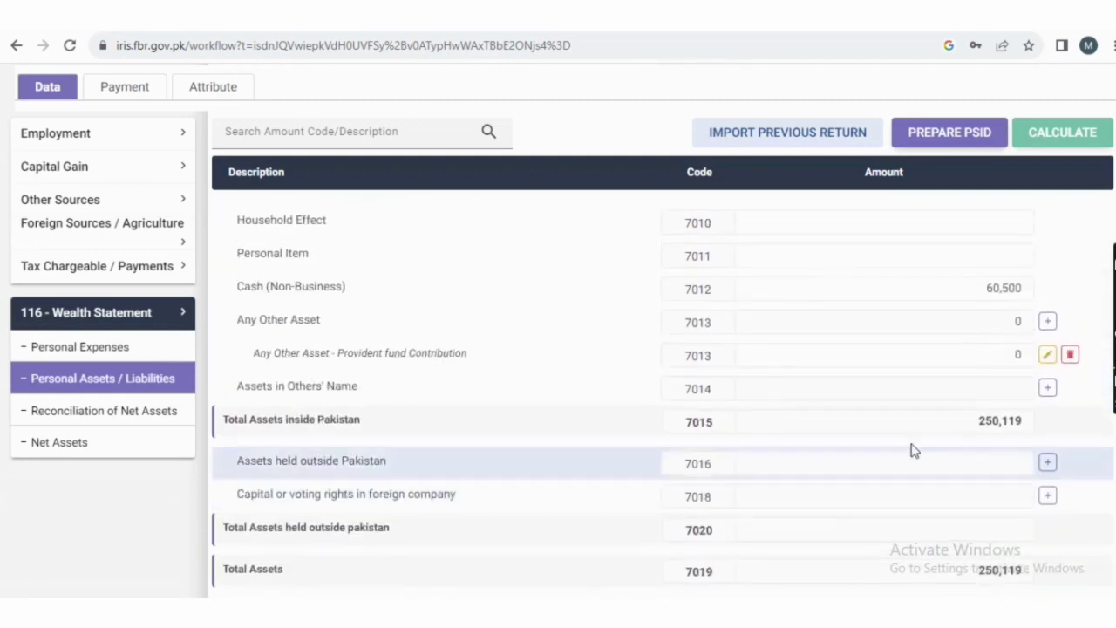
scroll(822, 321, up, 5)
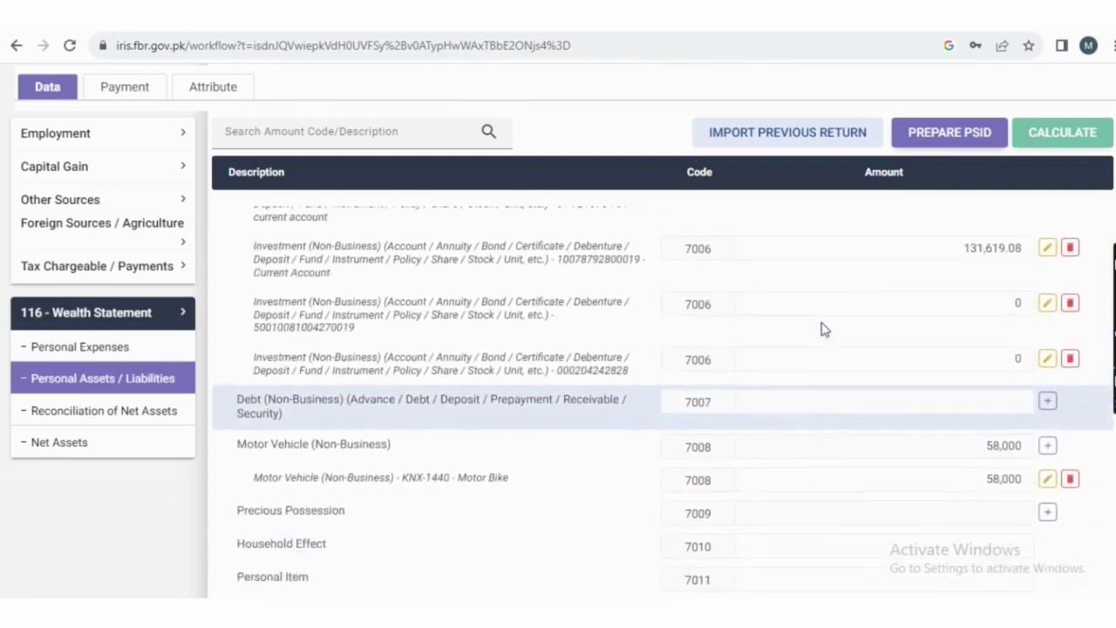
scroll(780, 434, up, 6)
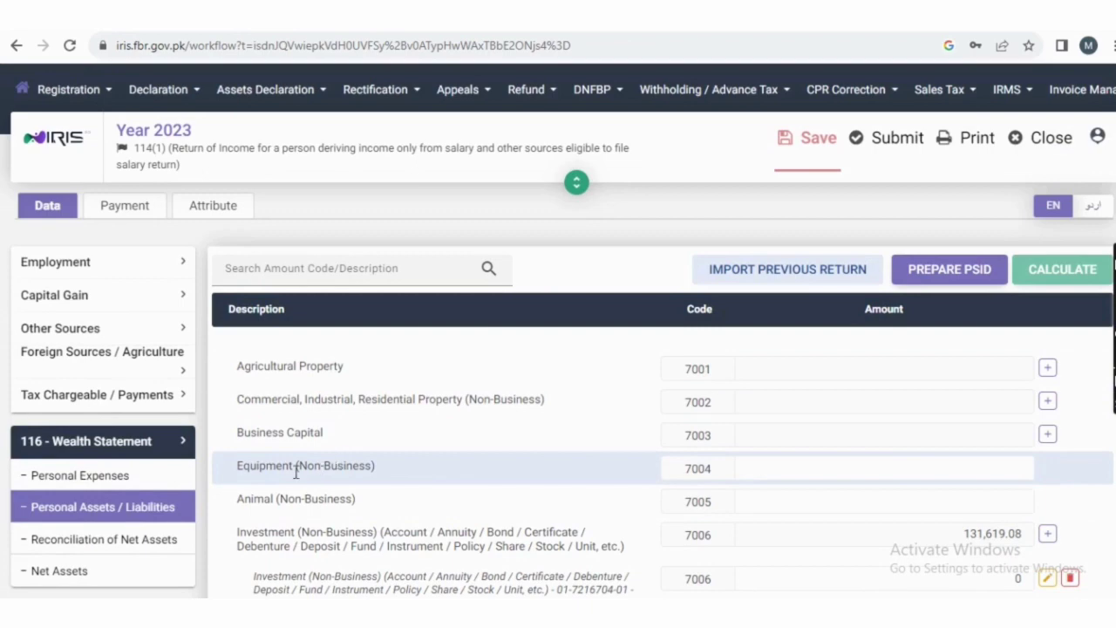
Step: Open Personal Expenses in the wealth statement and review the expense categories from rent to family members' contributions
click(141, 485)
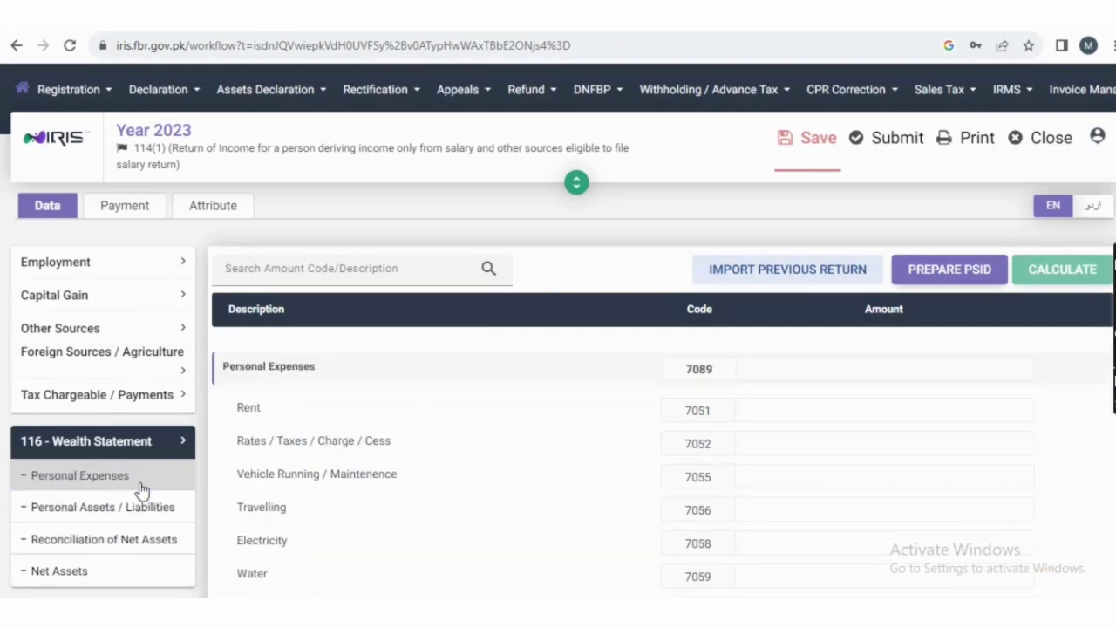
scroll(872, 383, down, 3)
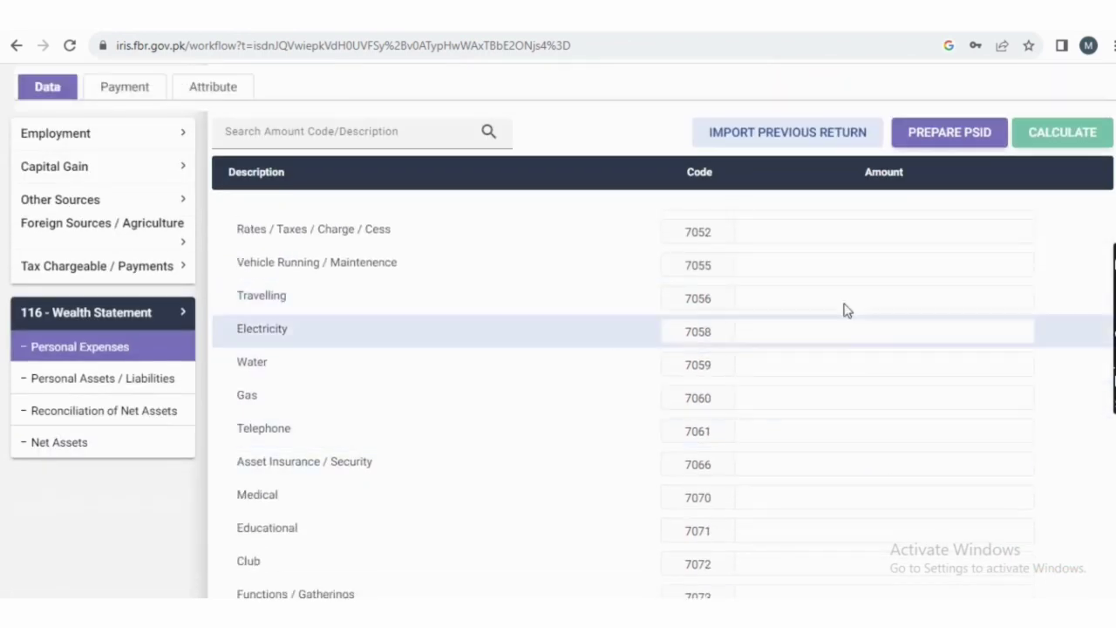
scroll(842, 333, down, 3)
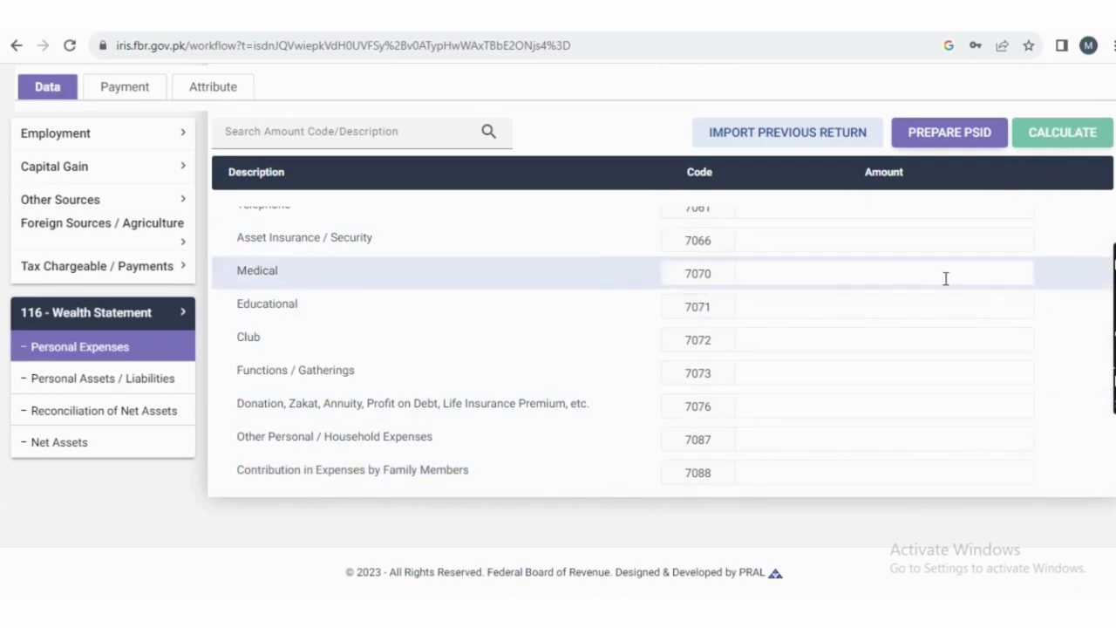
Step: Open Reconciliation of Net Assets in the wealth statement and examine the net assets, Inflows, Outflows and Unreconciled Amount rows
click(134, 407)
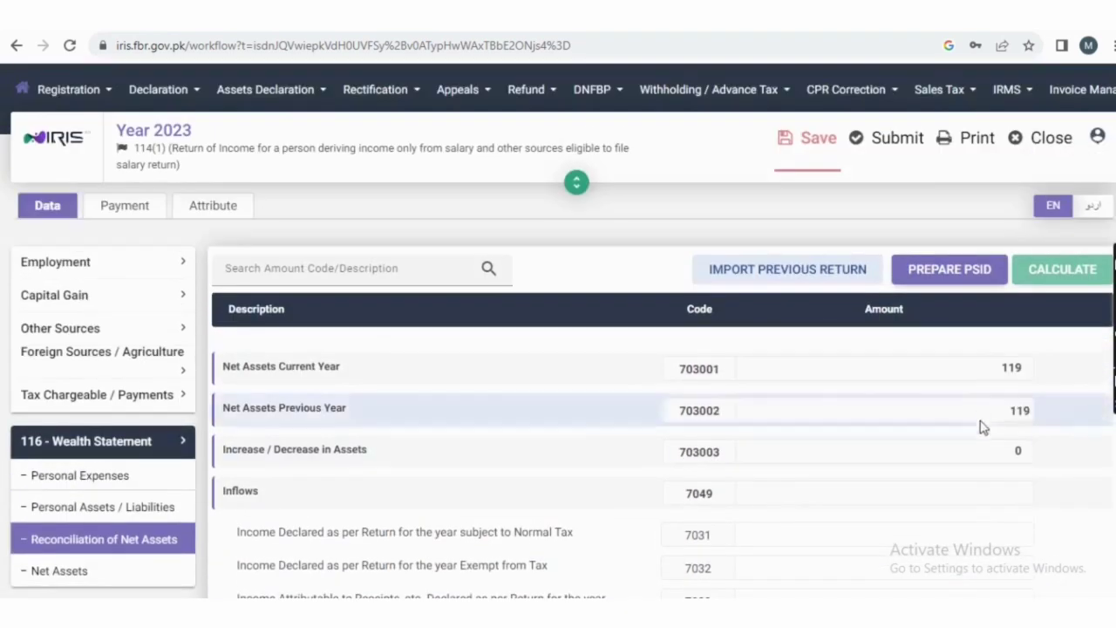
scroll(785, 410, down, 2)
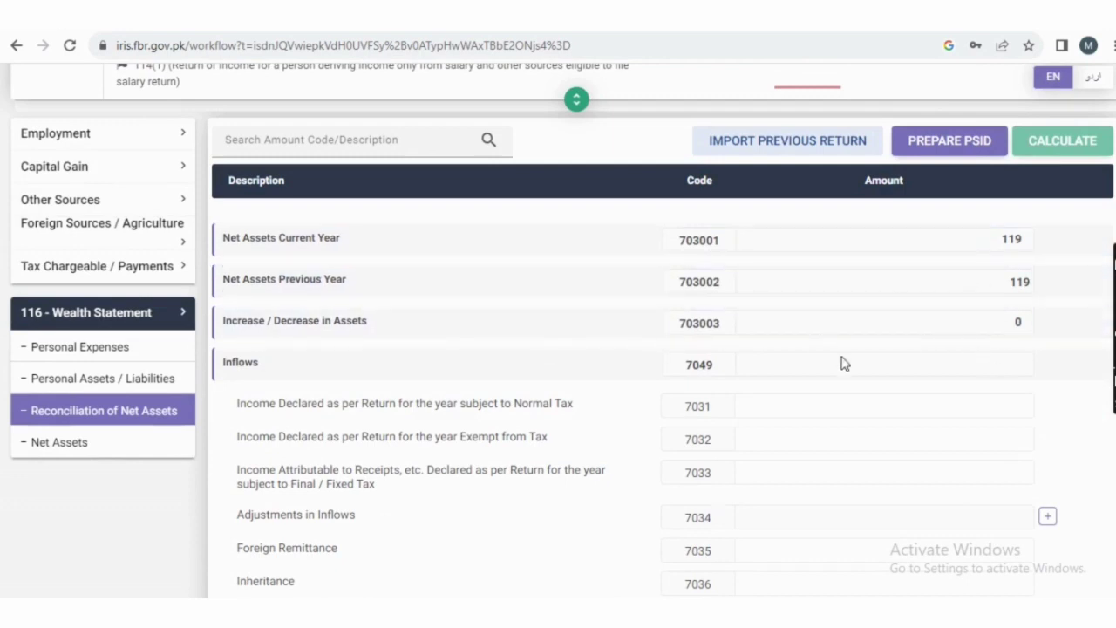
scroll(775, 334, down, 1)
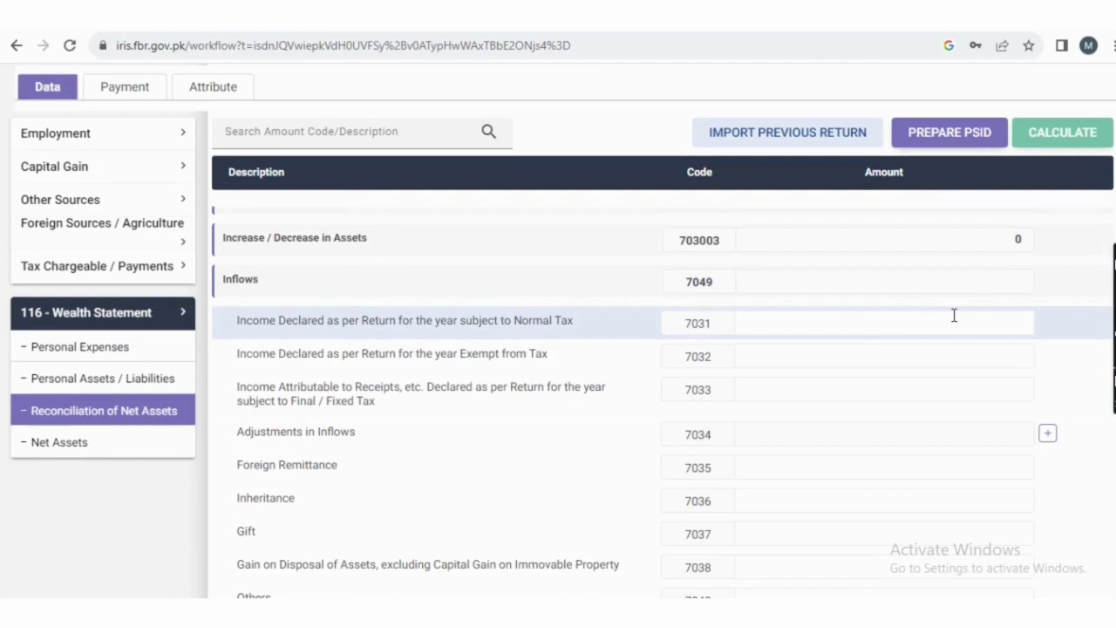
scroll(962, 349, down, 2)
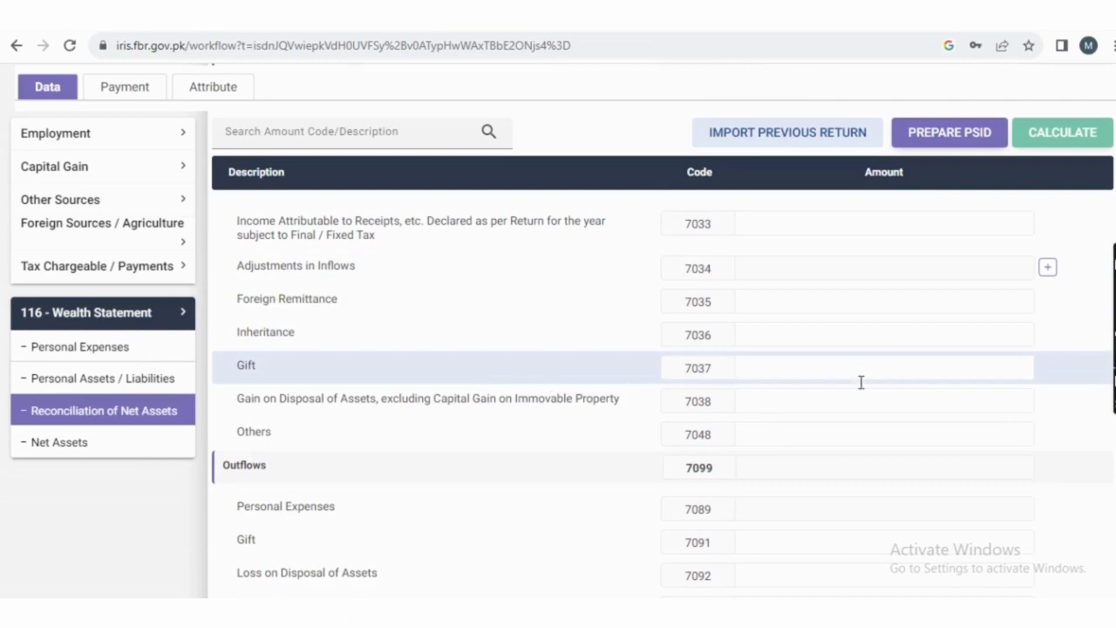
scroll(860, 382, down, 1)
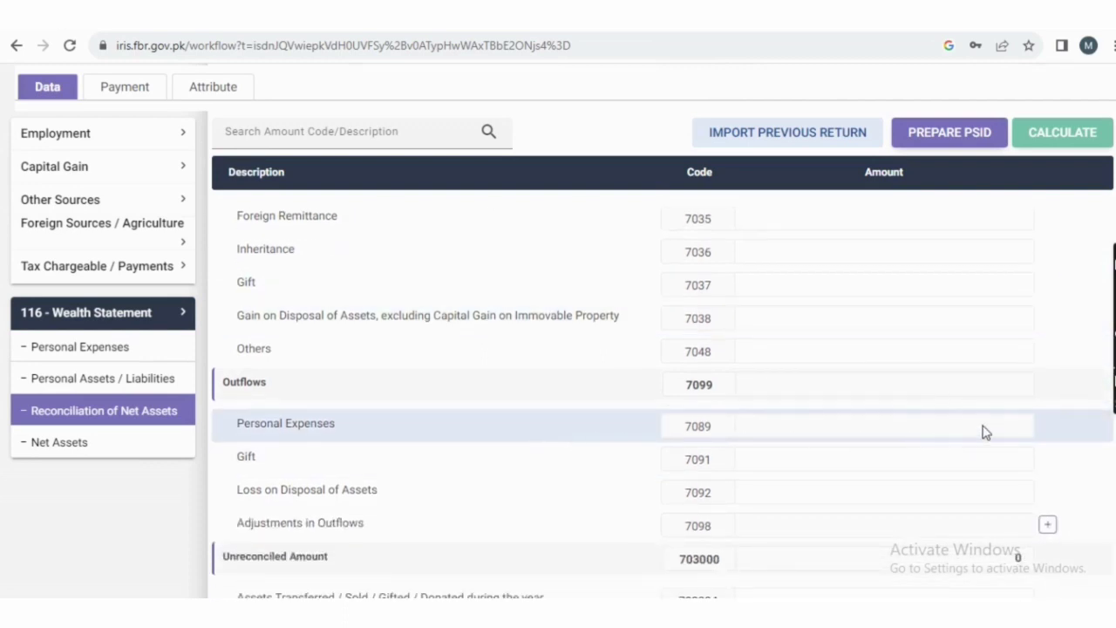
scroll(985, 433, down, 1)
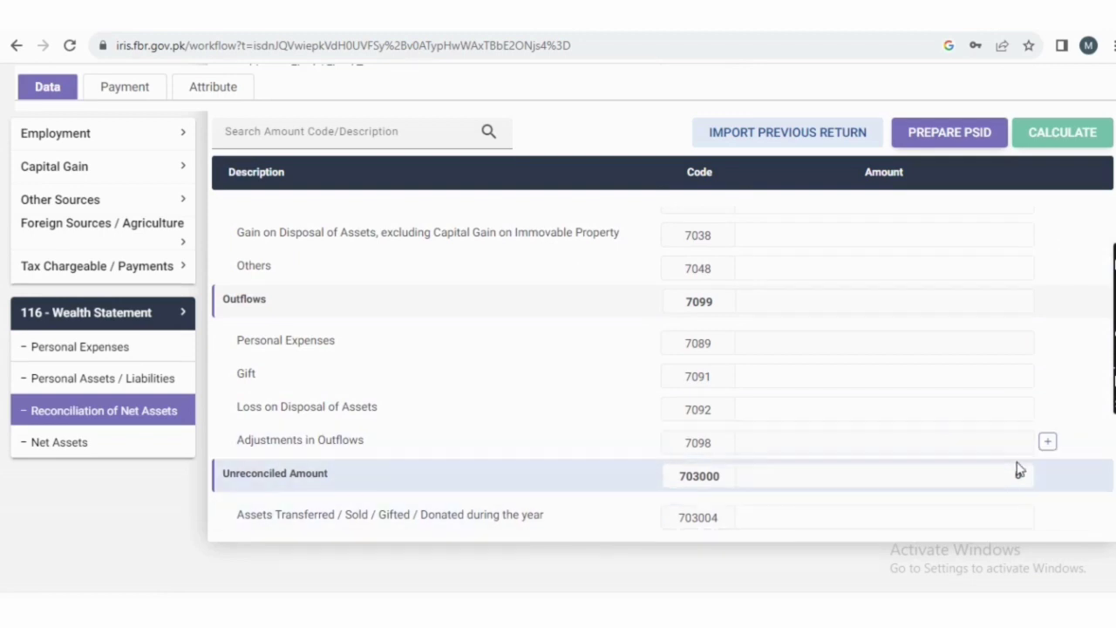
Step: View the Net Assets page of the wealth statement and collapse the 116 - Wealth Statement section
click(30, 441)
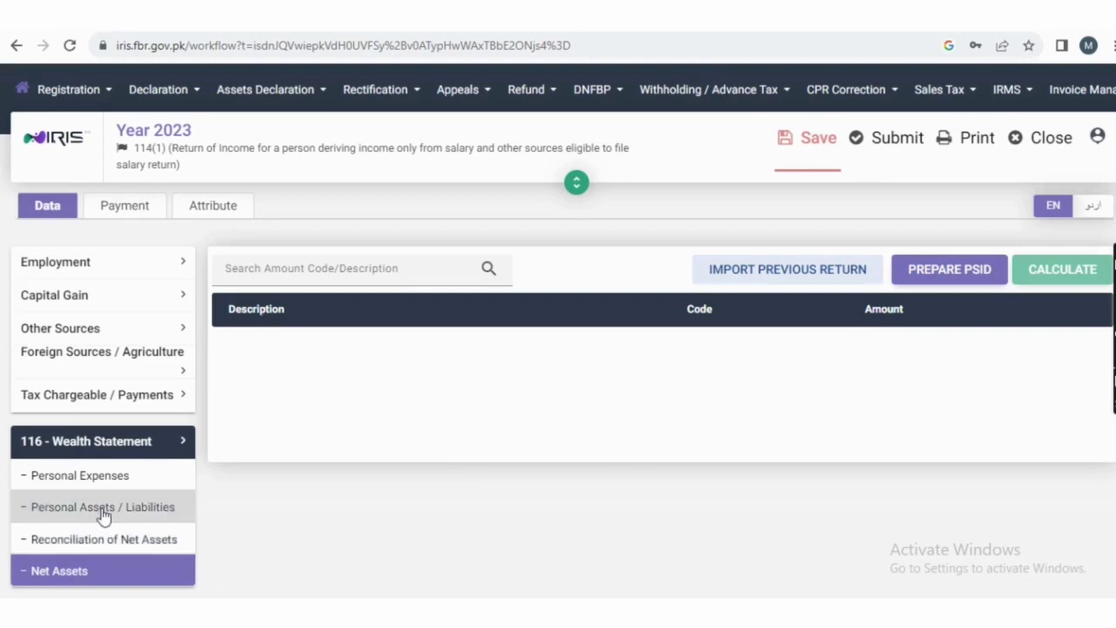
scroll(70, 515, down, 1)
click(131, 345)
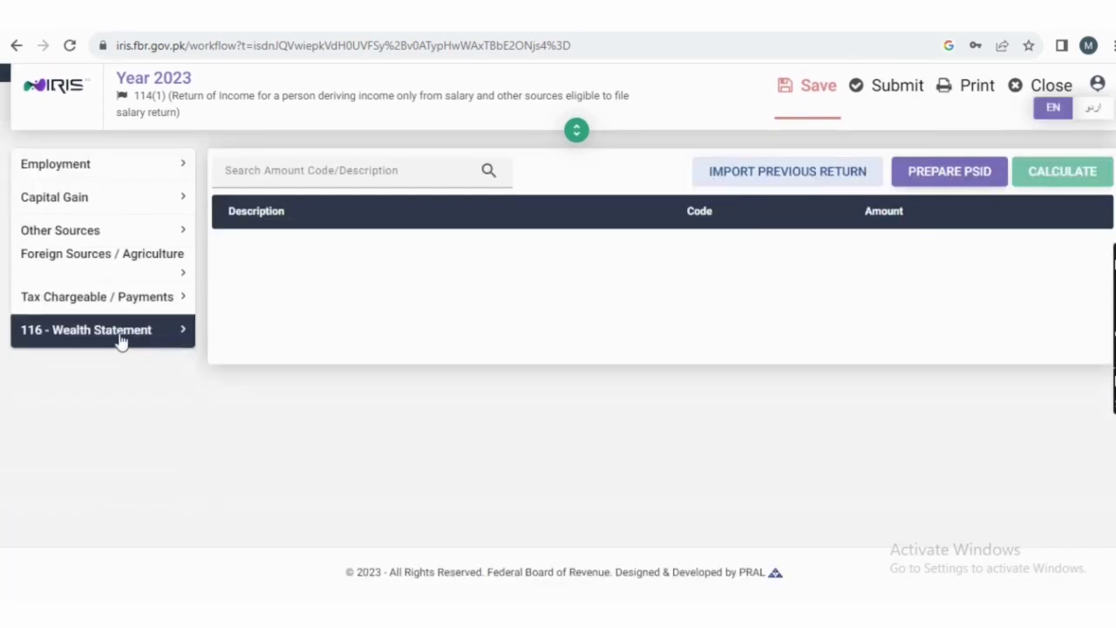
Step: Open Capital Assets under Tax Chargeable / Payments and examine the property rows, total values and Deemed Income under section 7E
scroll(117, 340, up, 1)
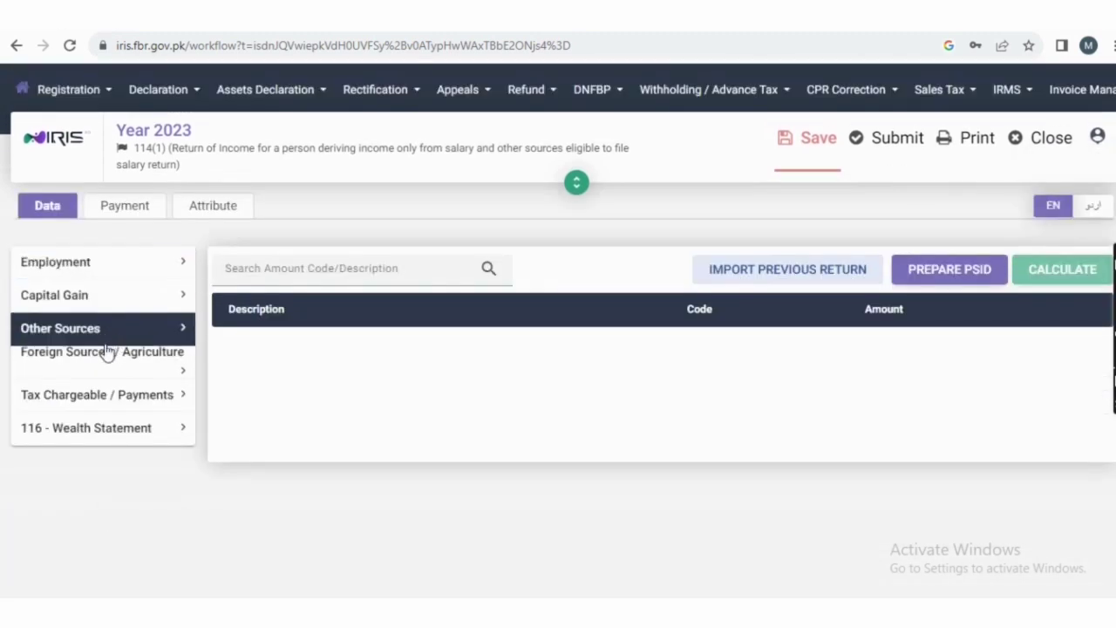
click(110, 400)
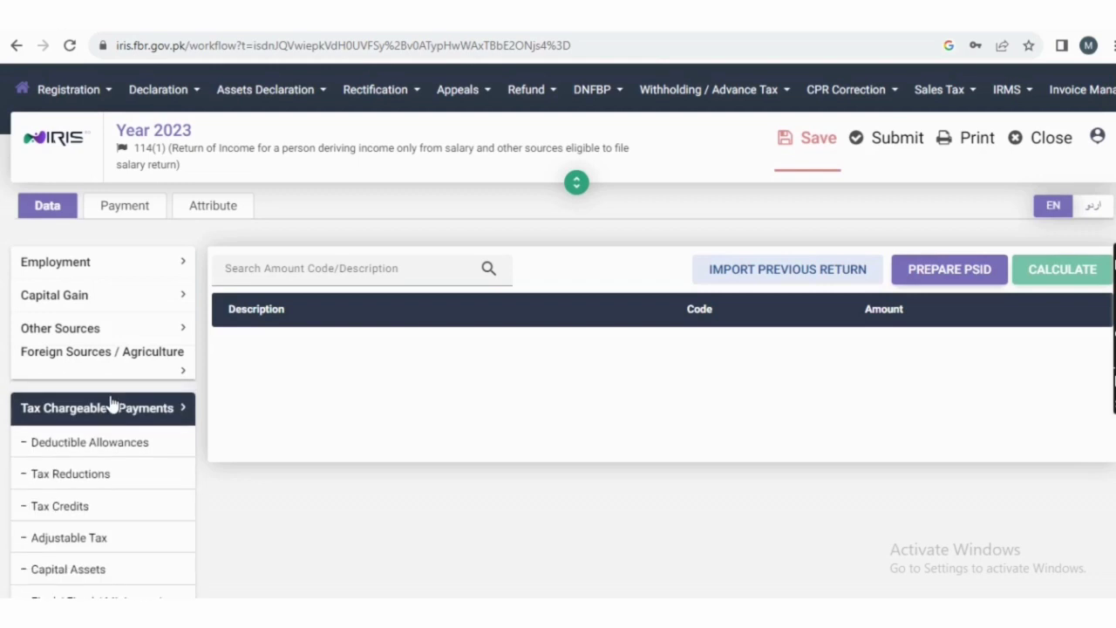
click(83, 573)
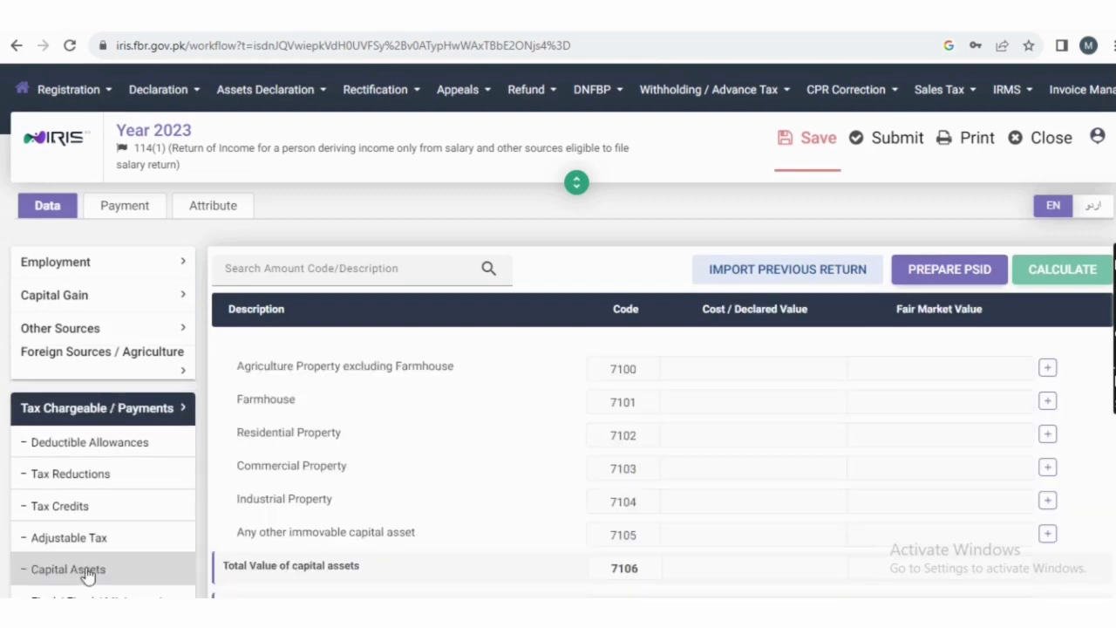
scroll(397, 446, down, 2)
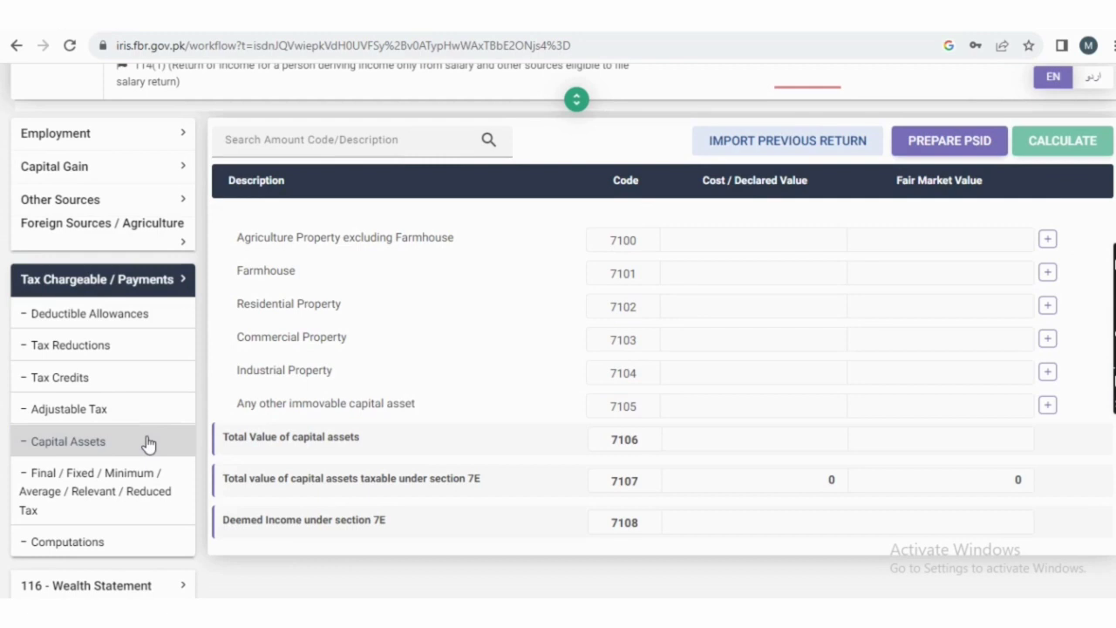
scroll(148, 443, up, 2)
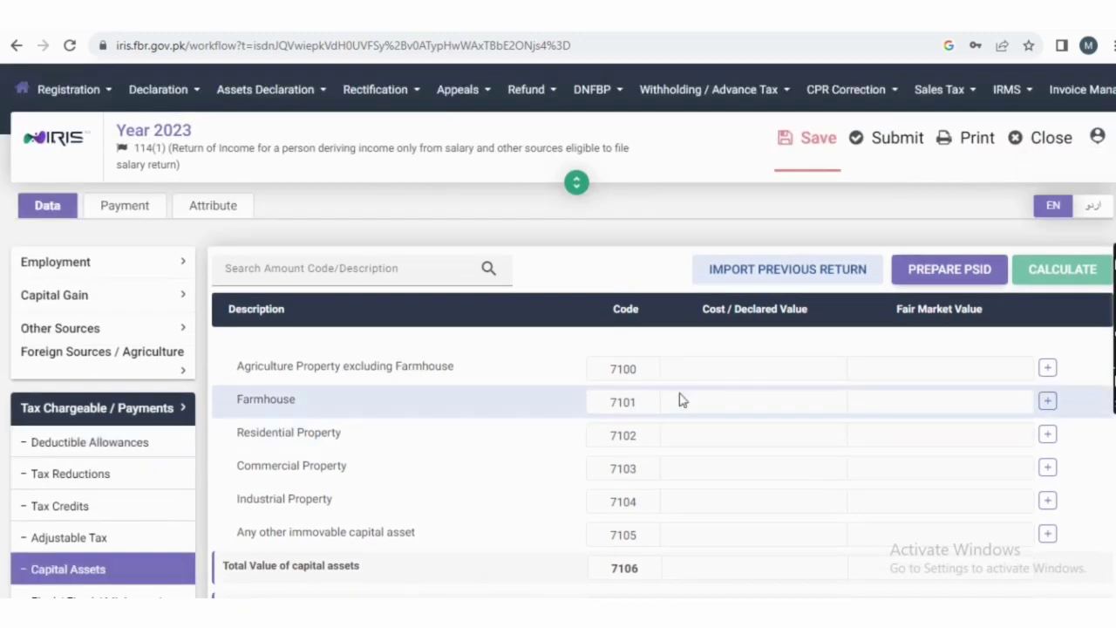